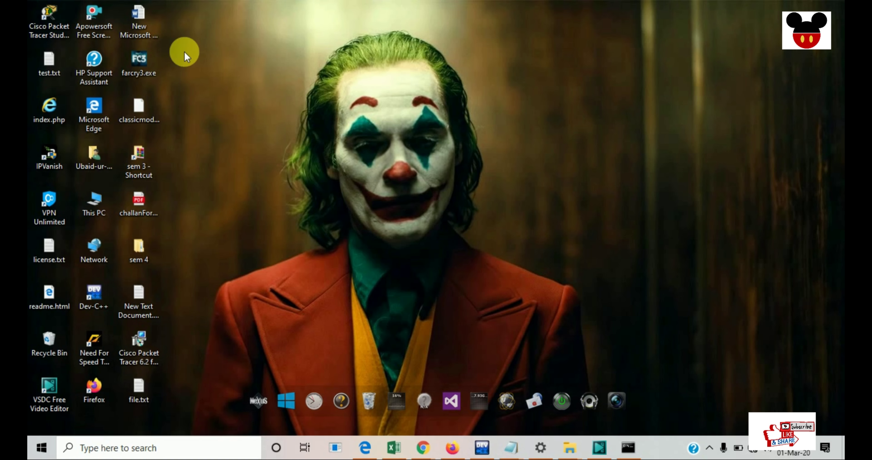
Step: Launch Cisco Packet Tracer Student in a maximized window and place a generic hub in the upper part of the workspace
double_click(46, 15)
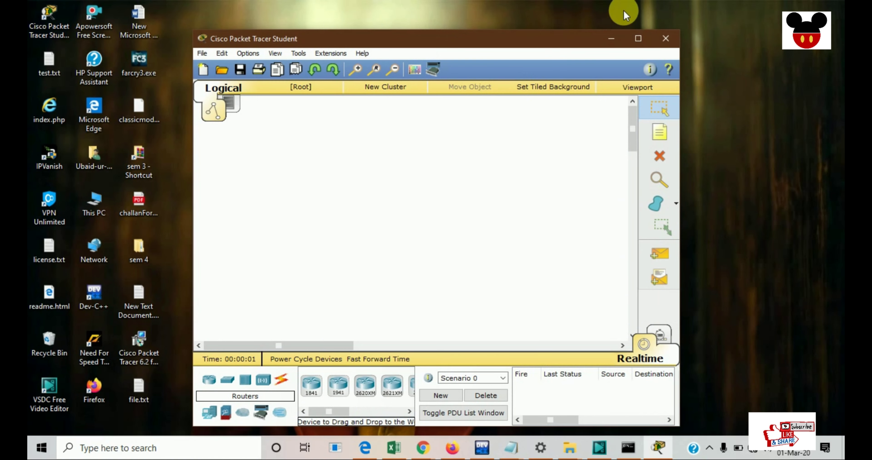
left_click(638, 39)
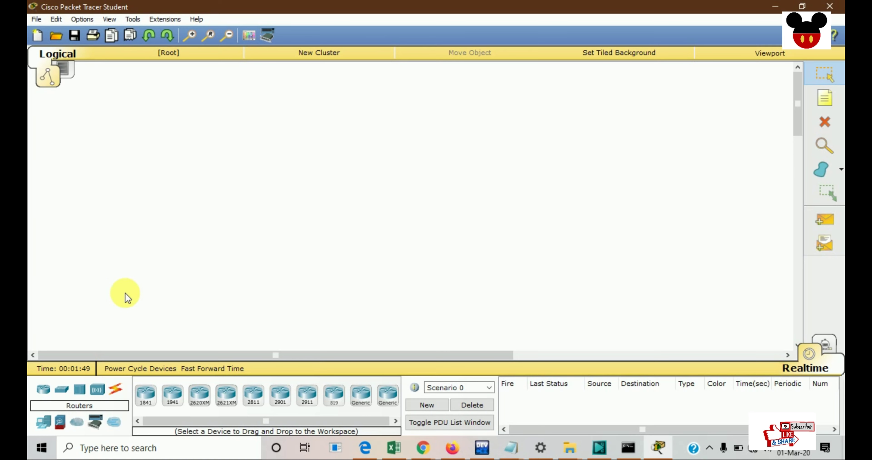
left_click(80, 391)
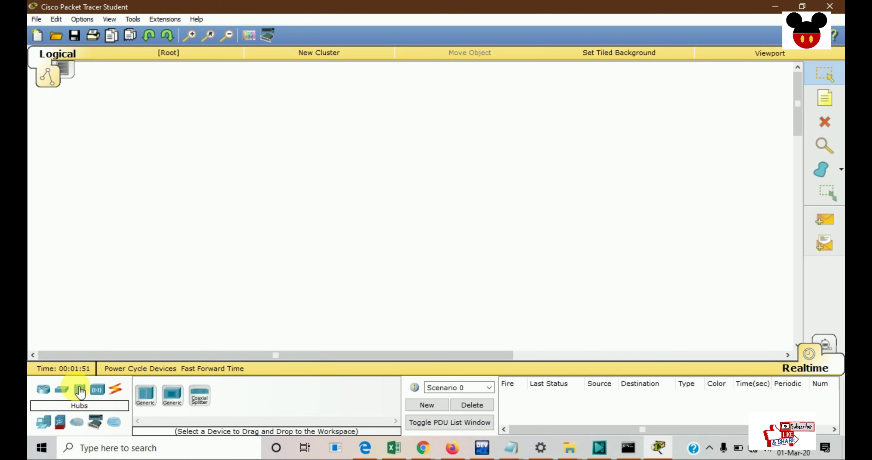
left_click(146, 394)
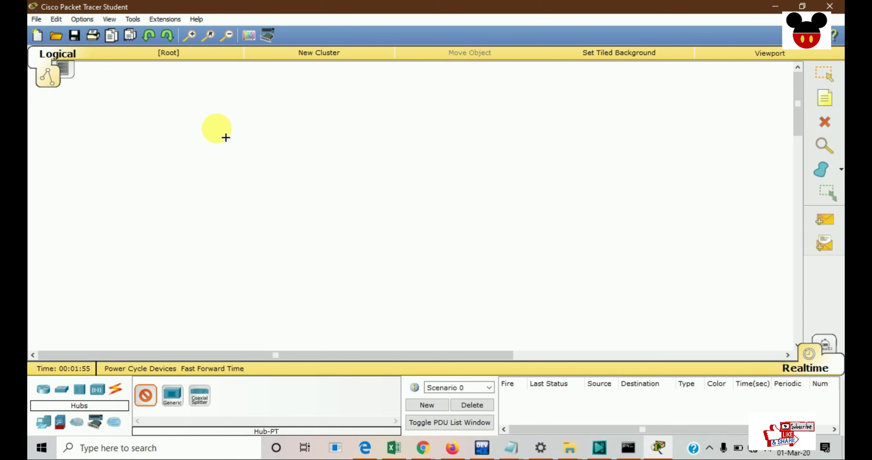
left_click(216, 129)
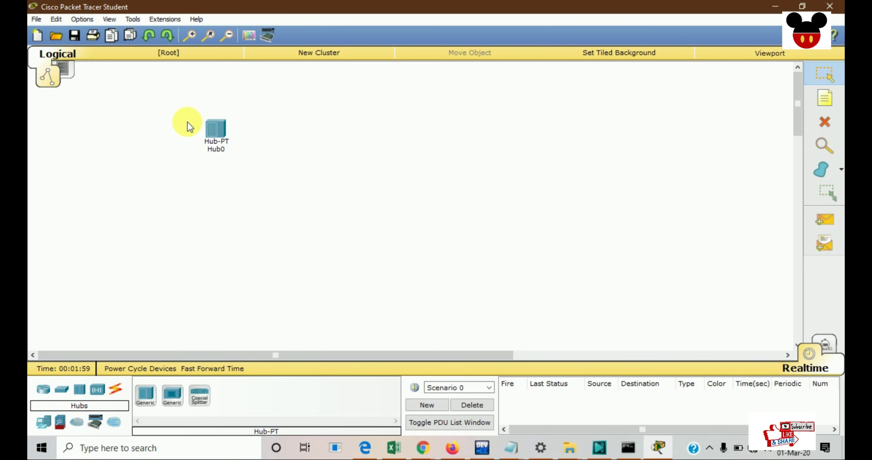
mouse_move(209, 136)
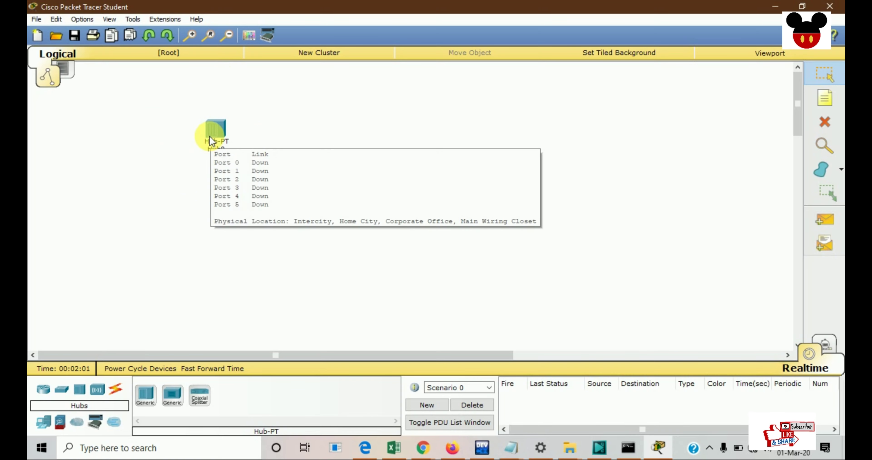
Step: Place five generic PCs in a row below the hub
left_click(50, 425)
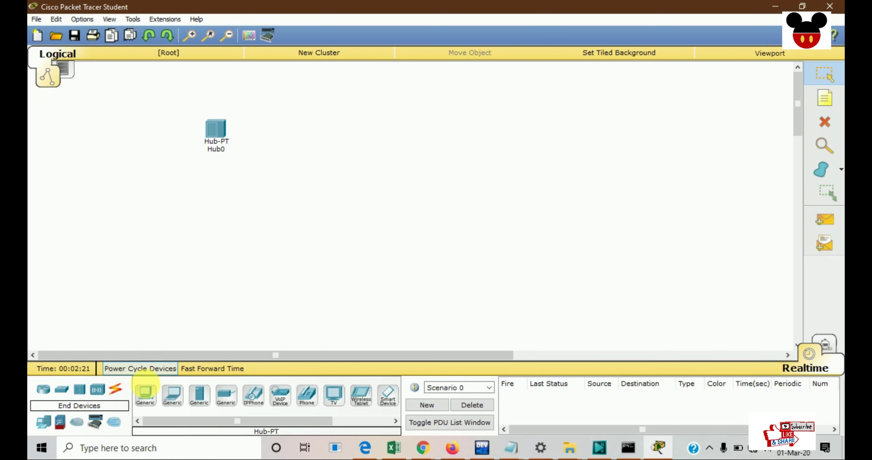
left_click(145, 394)
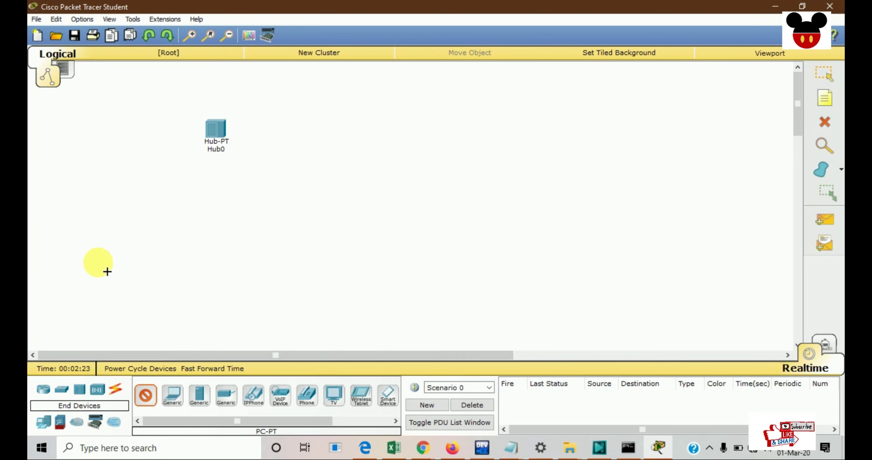
left_click(108, 271)
left_click(146, 396)
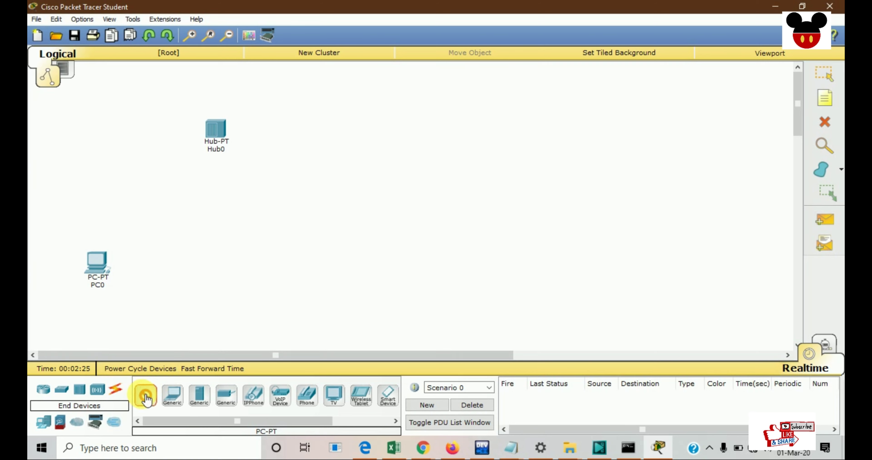
left_click(160, 276)
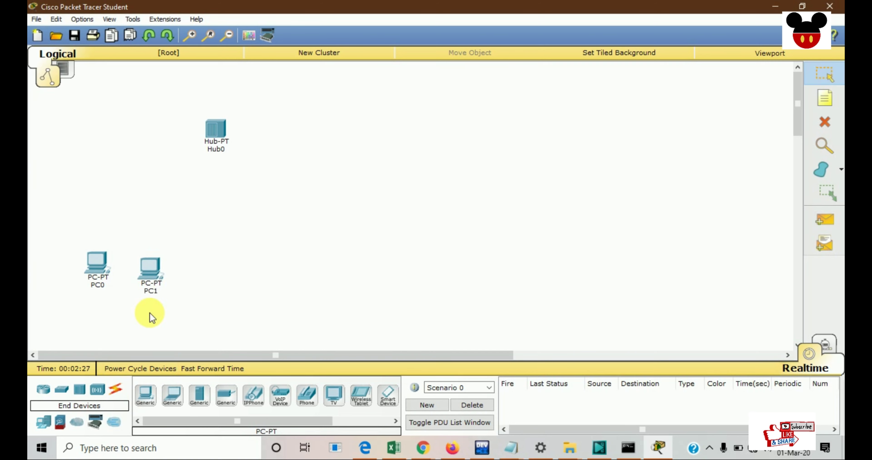
left_click(146, 394)
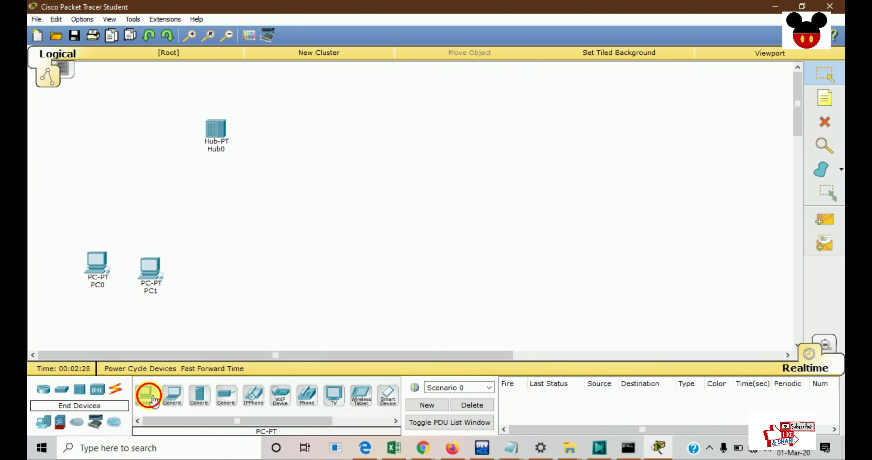
left_click(222, 283)
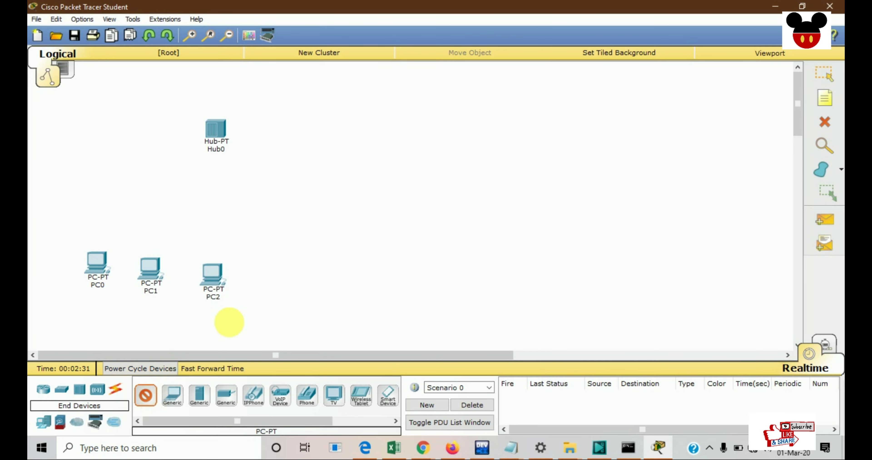
left_click(259, 283)
left_click(147, 402)
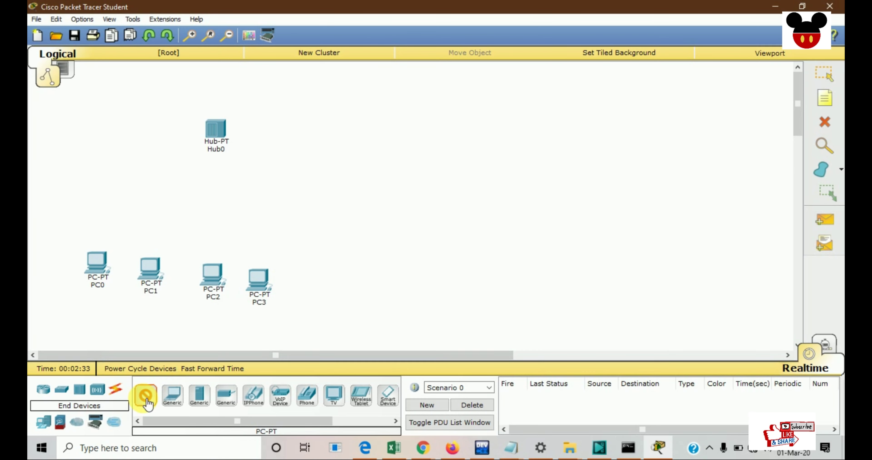
left_click(333, 268)
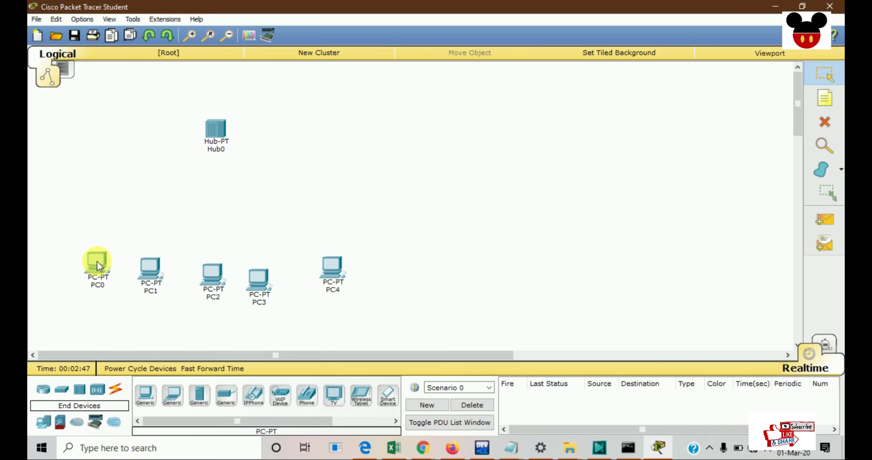
Step: Open the IP Configuration of PC0, dismissing the script module warning
mouse_move(98, 264)
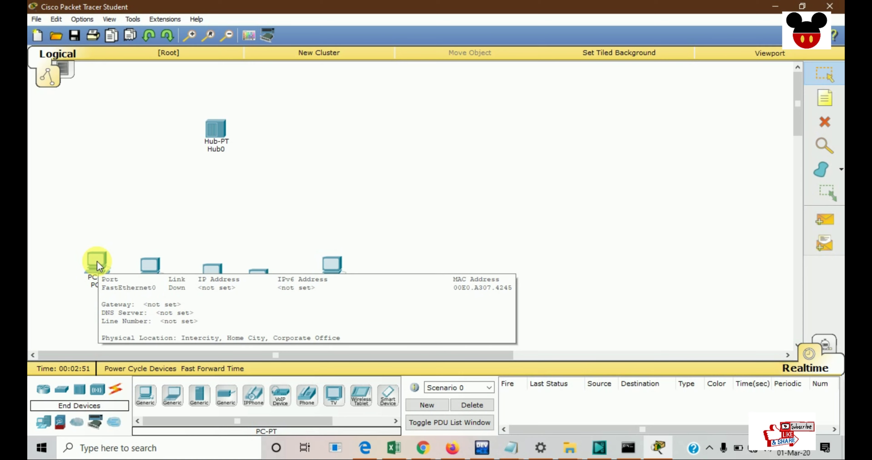
left_click(97, 262)
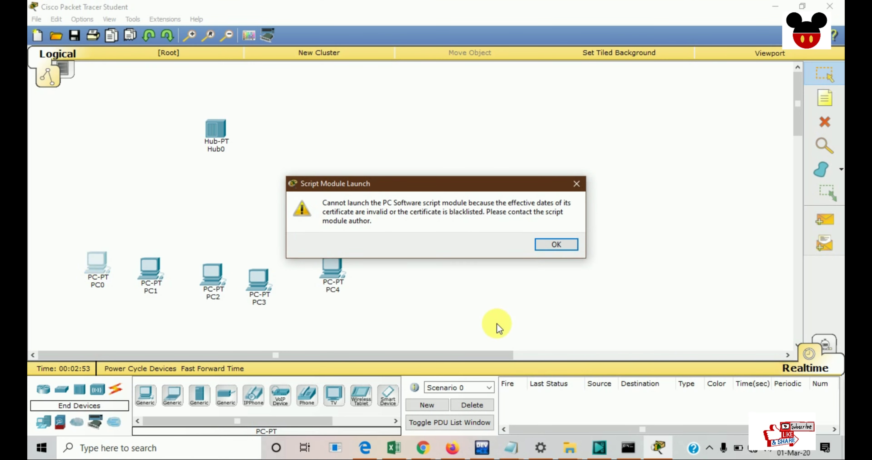
left_click(555, 245)
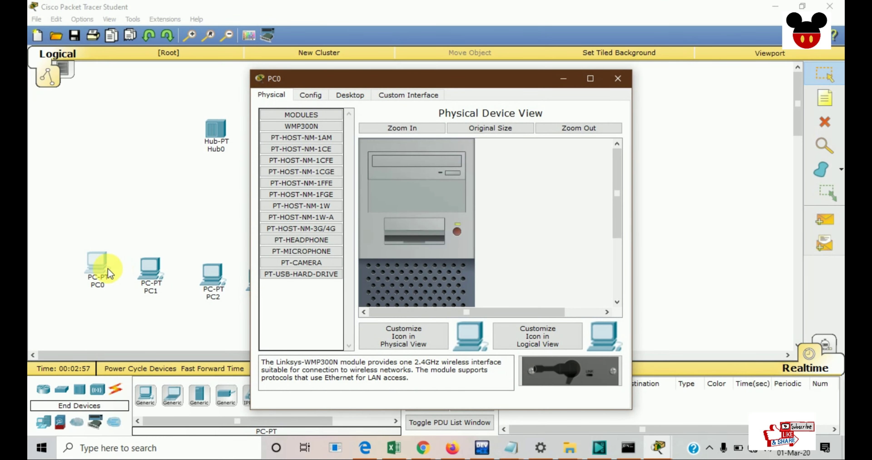
left_click(347, 96)
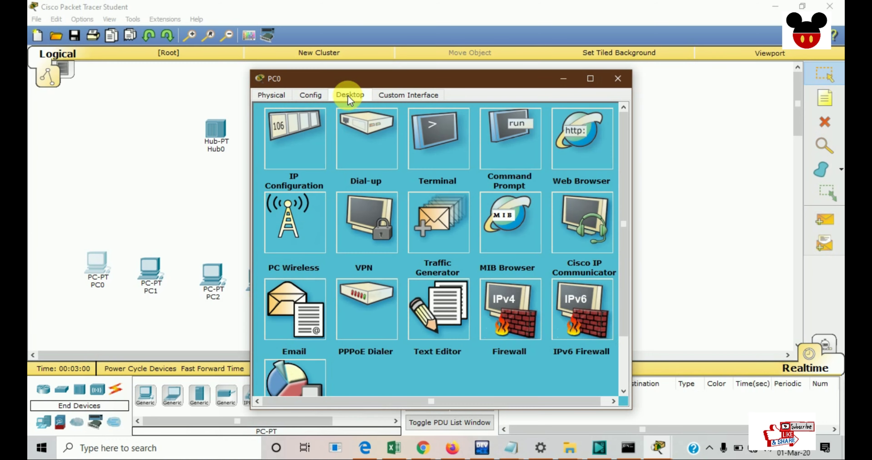
left_click(291, 142)
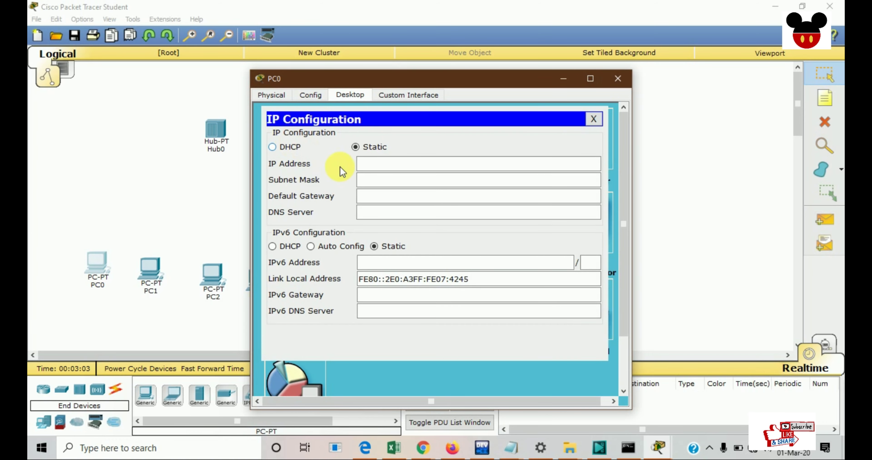
Step: Set PC0's static IP address to 192.168.168.1 and copy the address
left_click(382, 168)
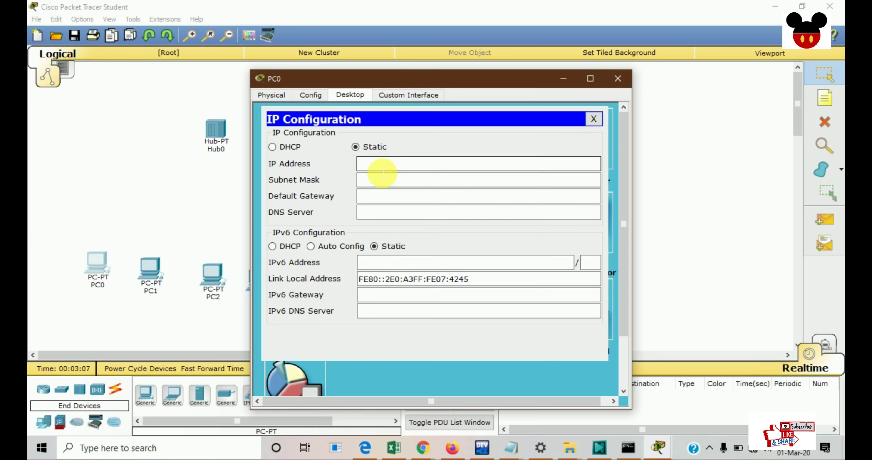
type("192.162.168")
type(".1")
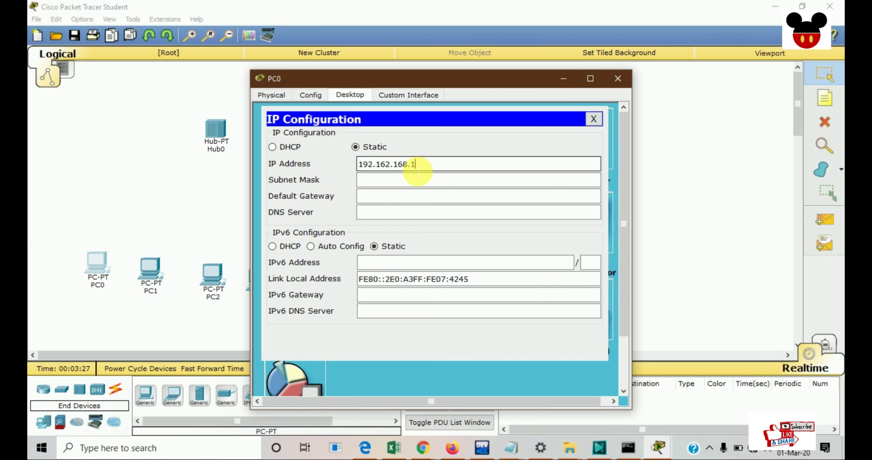
left_click_drag(418, 172, 386, 172)
left_click(386, 172)
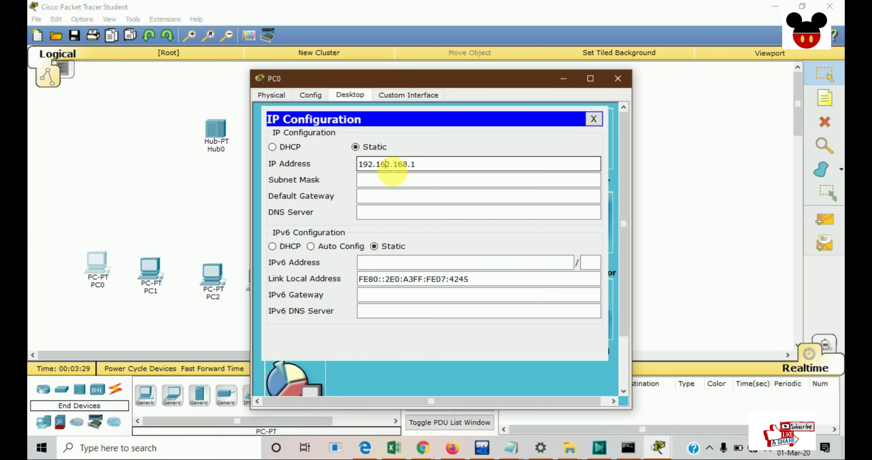
key("Delete")
type("8.1")
left_click_drag(430, 170, 352, 168)
key("ctrl+c")
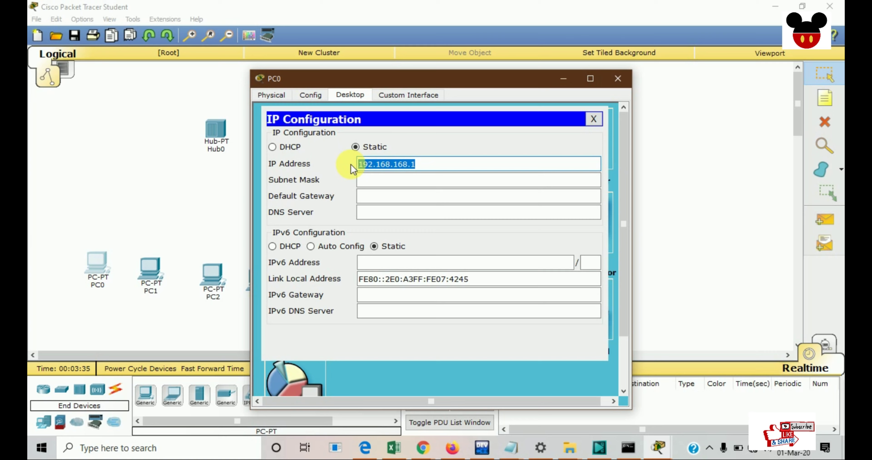
Step: Fill in PC0's subnet mask as 255.255.255.0 and close its configuration window
left_click(378, 182)
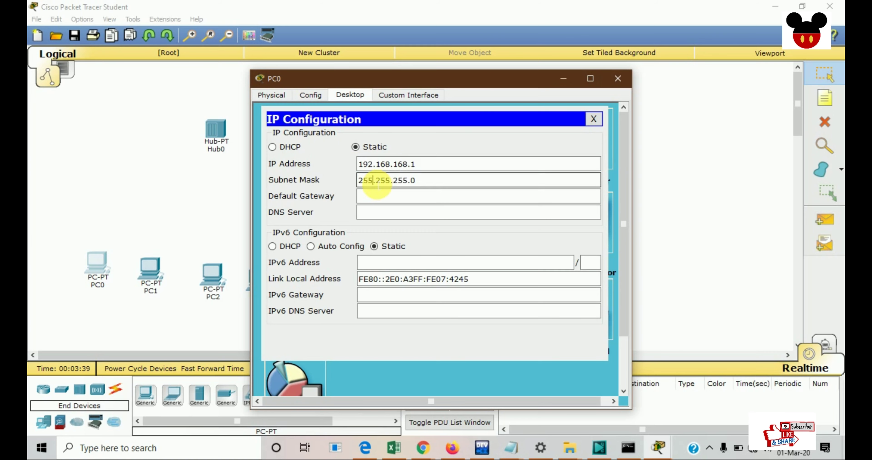
left_click_drag(440, 186, 353, 188)
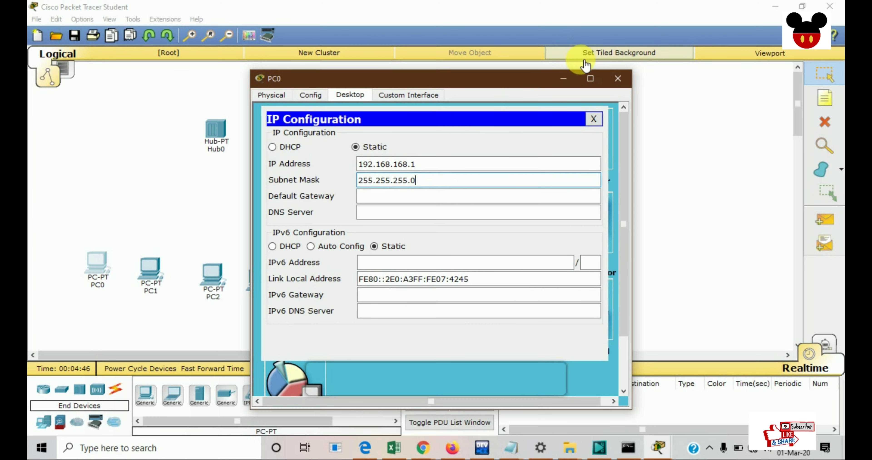
left_click(617, 79)
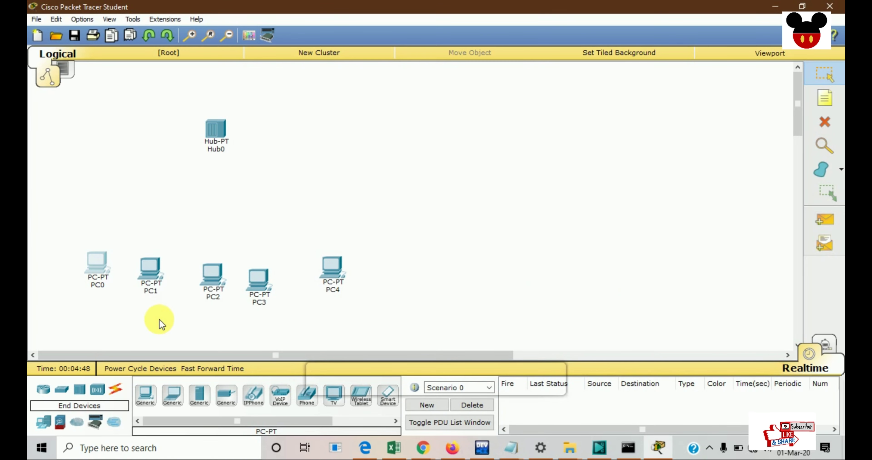
Step: Configure PC1 with static IP address 192.168.168.2, reusing the copied address, and subnet mask 255.255.255.0, and close its window
left_click(154, 277)
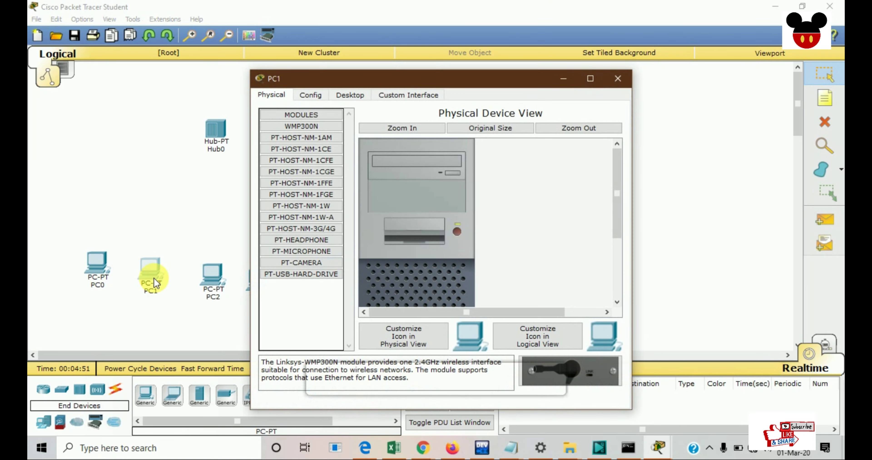
left_click(349, 94)
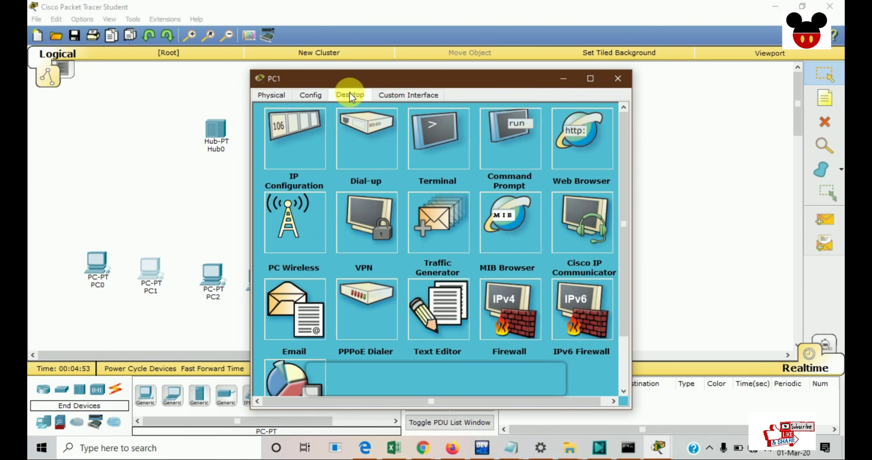
left_click(294, 139)
left_click(379, 169)
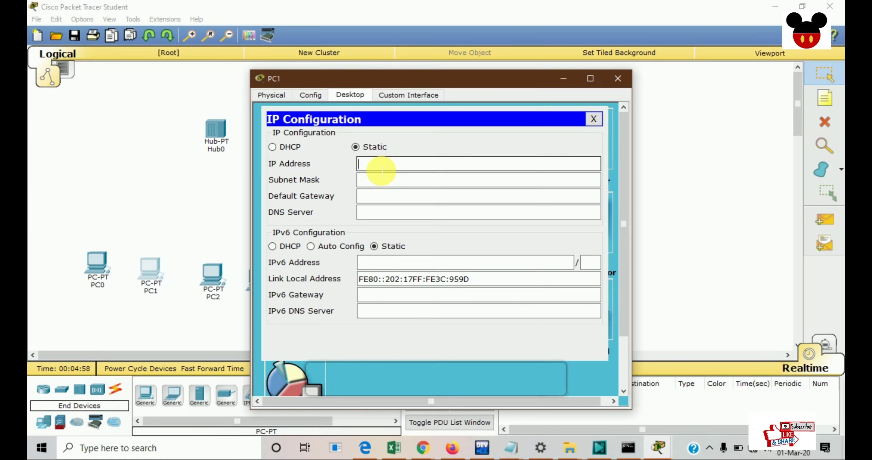
key("ctrl+v")
key("BackSpace")
type("2")
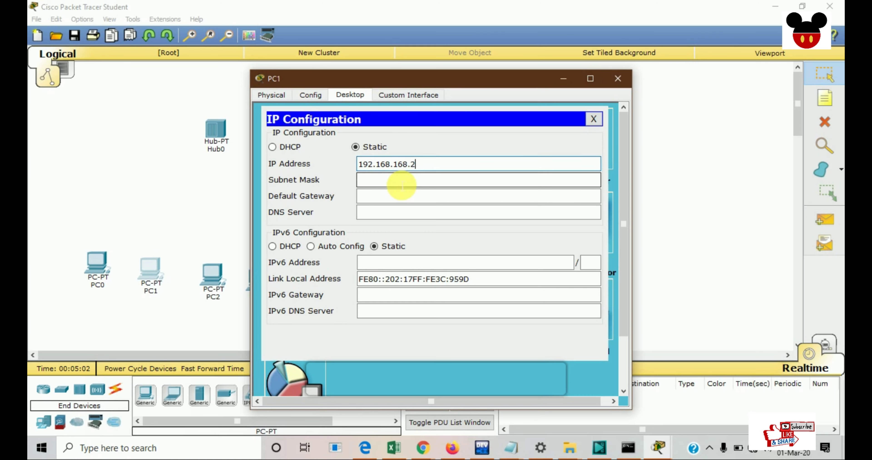
left_click(400, 179)
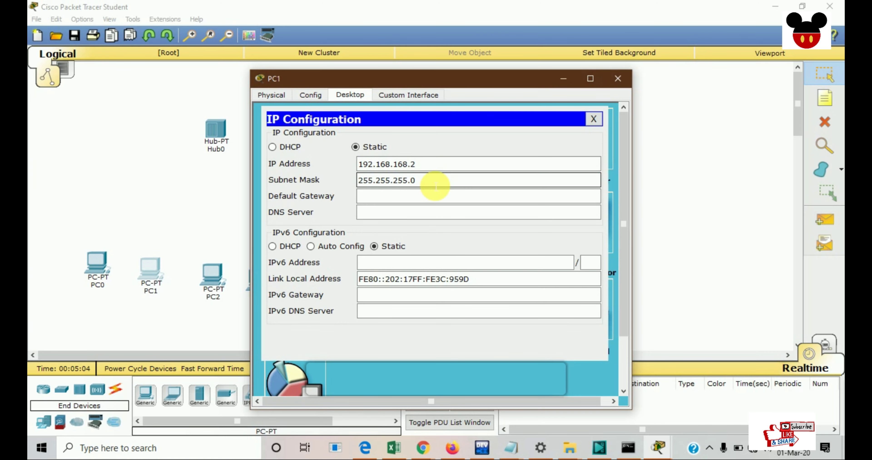
left_click_drag(434, 185, 357, 181)
left_click(359, 179)
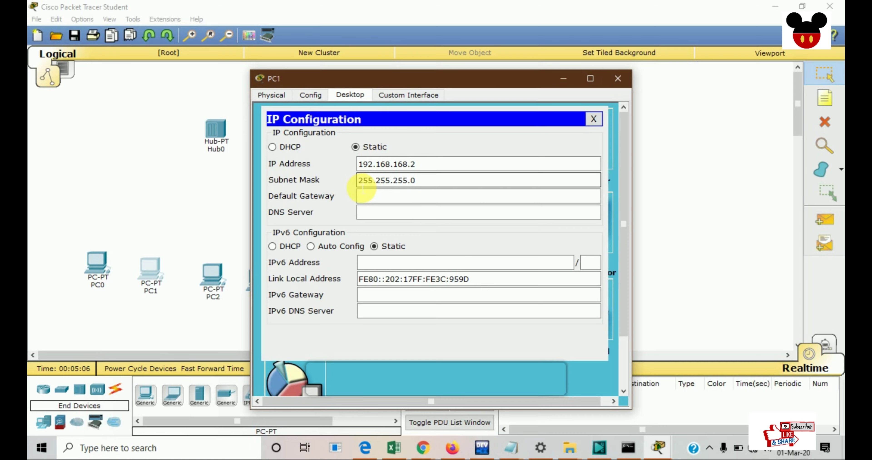
left_click(621, 77)
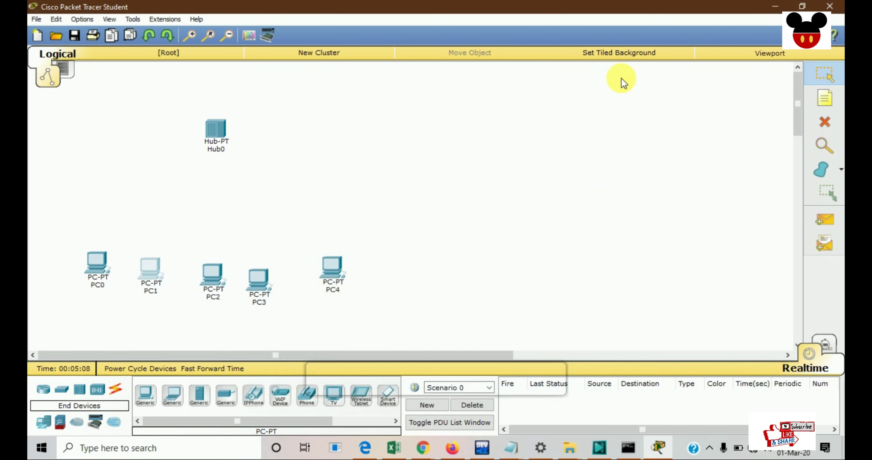
Step: Configure PC2 with static IP address 192.168.168.3 and subnet mask 255.255.255.0, and close its window
left_click(215, 275)
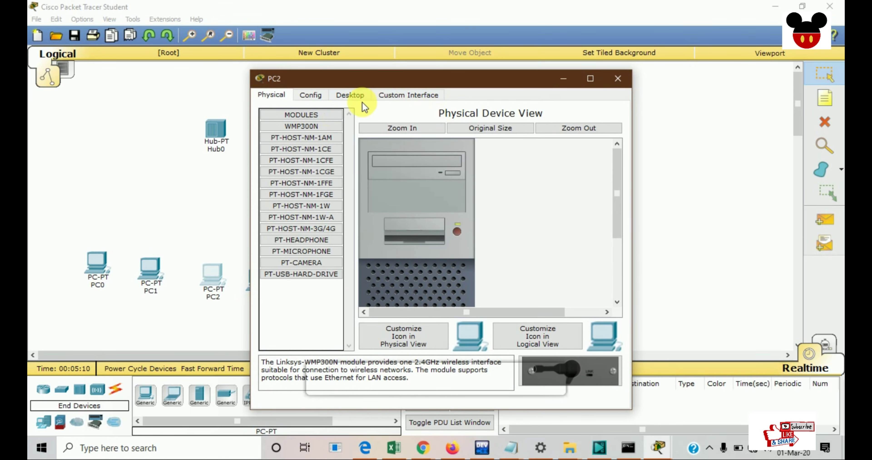
left_click(356, 96)
left_click(272, 160)
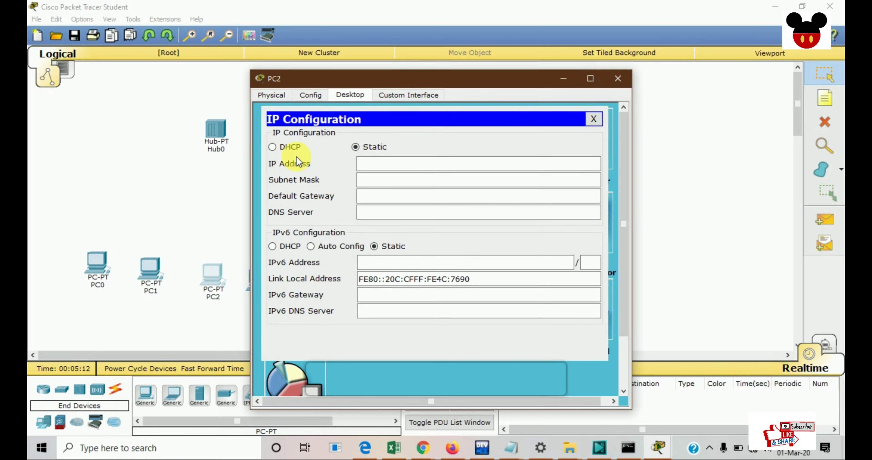
type("192.168.168.1")
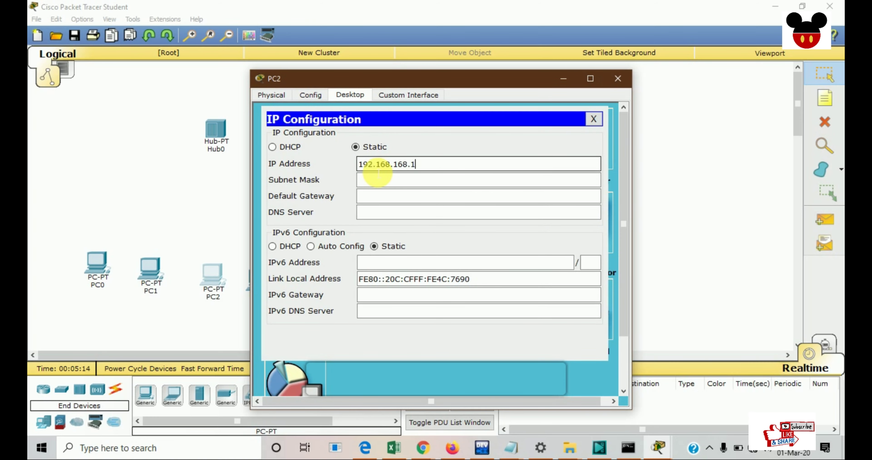
key("BackSpace")
type("3")
left_click(378, 174)
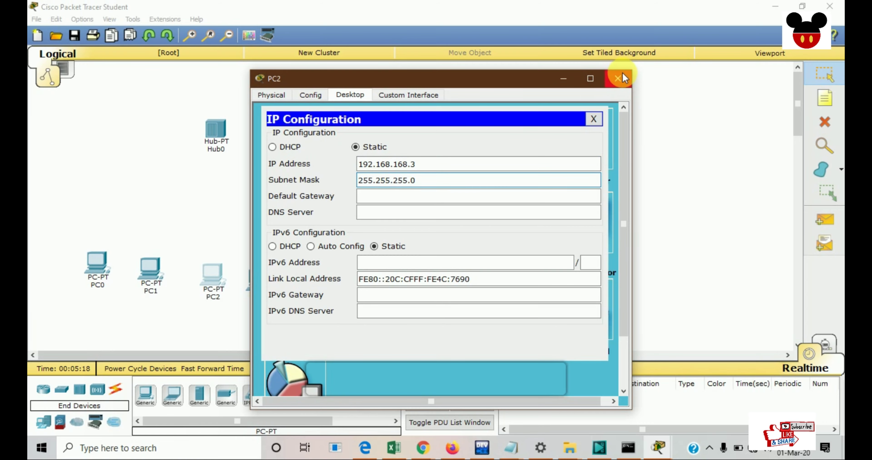
left_click(617, 79)
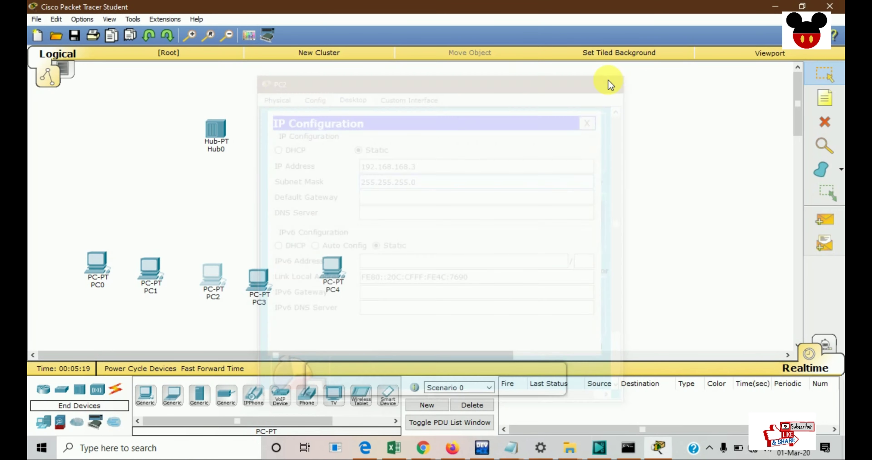
Step: Configure PC3 with static IP address 192.168.168.4 and subnet mask 255.255.255.0, and close its window
left_click(262, 280)
left_click(355, 97)
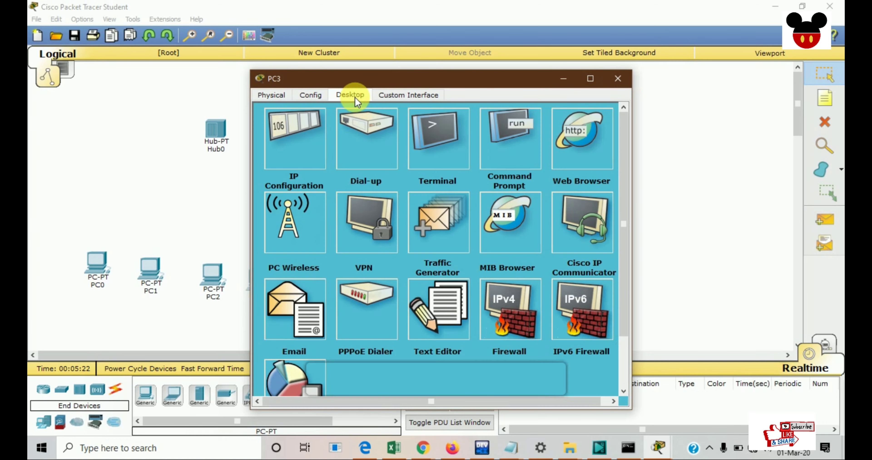
left_click(290, 143)
left_click(361, 167)
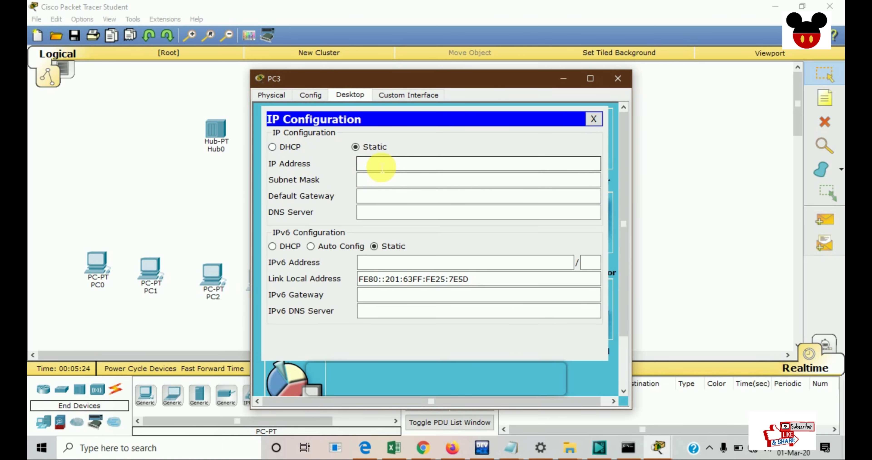
type("192.168.168.1")
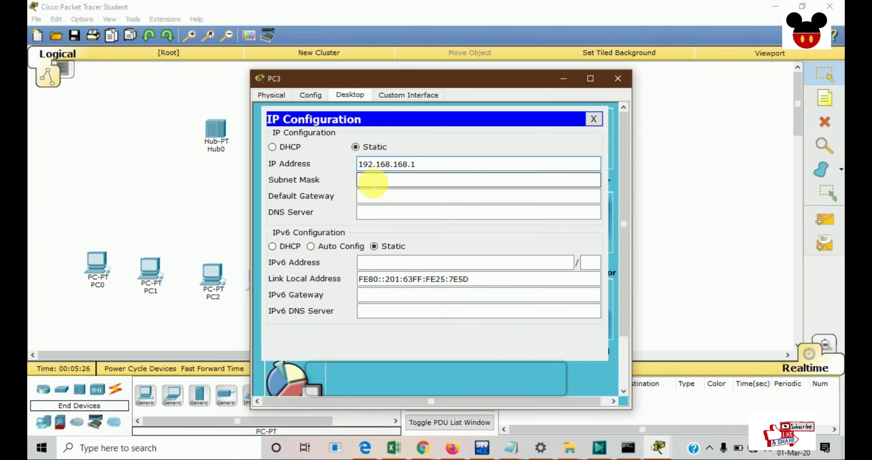
left_click(369, 181)
left_click(426, 166)
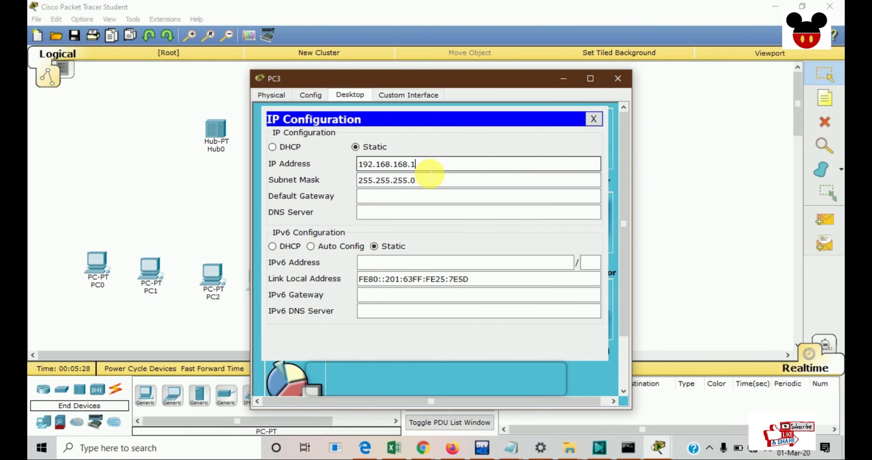
key("BackSpace")
type("4")
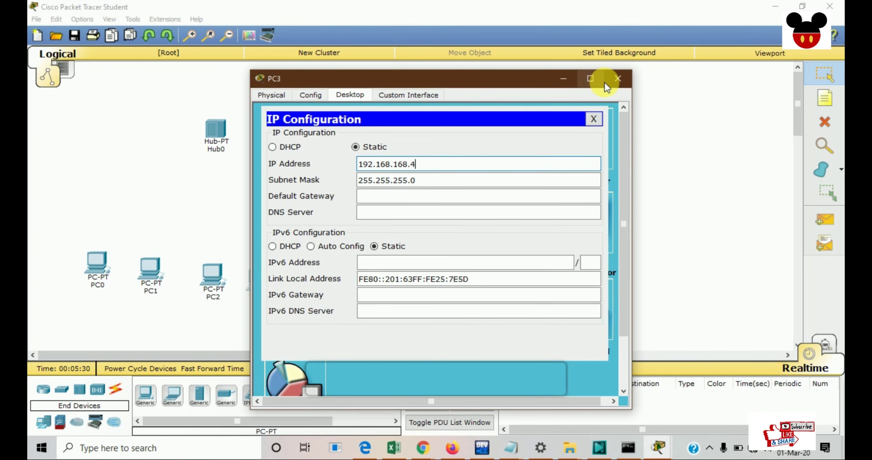
left_click(616, 81)
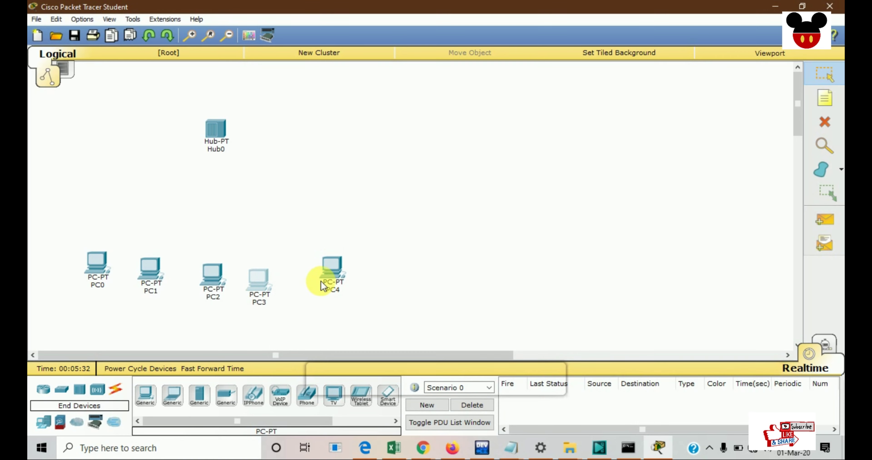
Step: Configure PC4 with static IP address 192.168.168.5 and subnet mask 255.255.255.0, and close its window
left_click(331, 282)
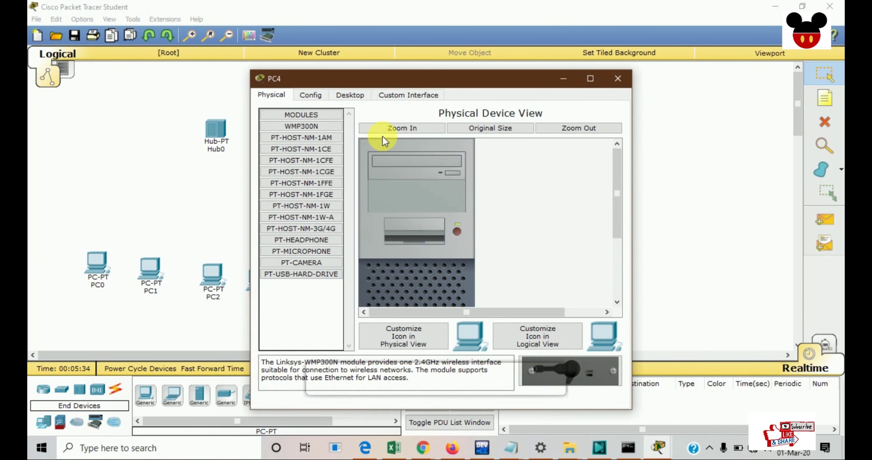
left_click(359, 96)
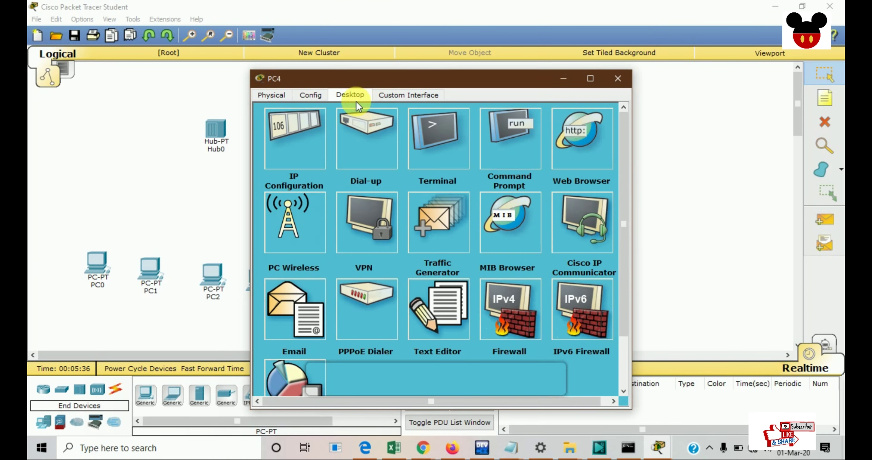
left_click(289, 127)
left_click(377, 165)
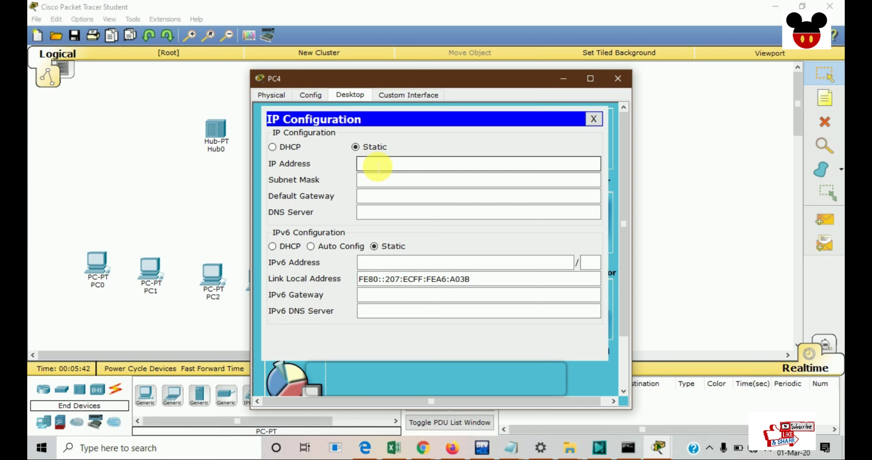
type("192.168.168.1")
key("BackSpace")
type("5")
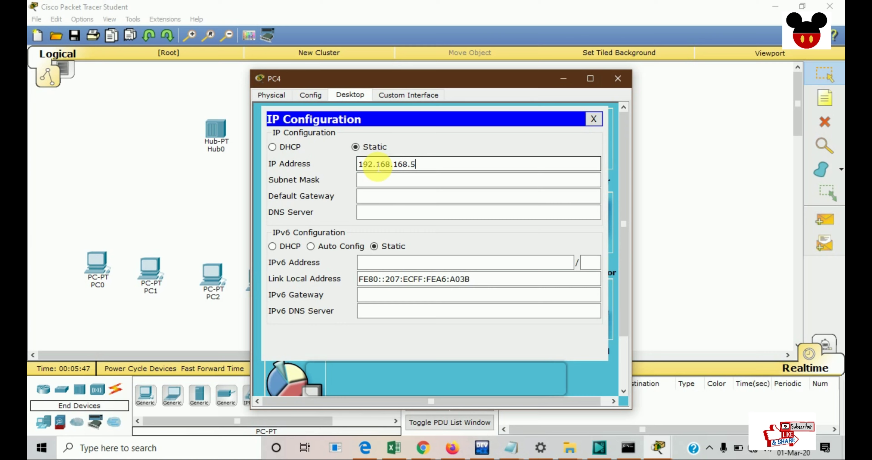
left_click(388, 183)
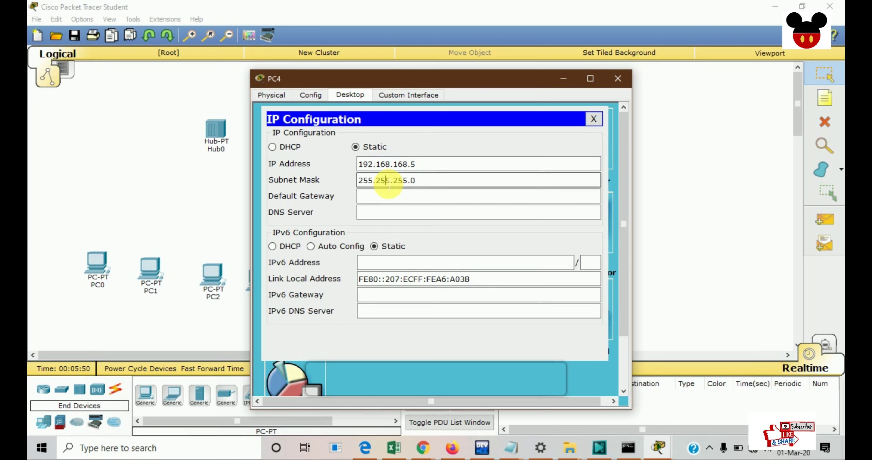
left_click(621, 81)
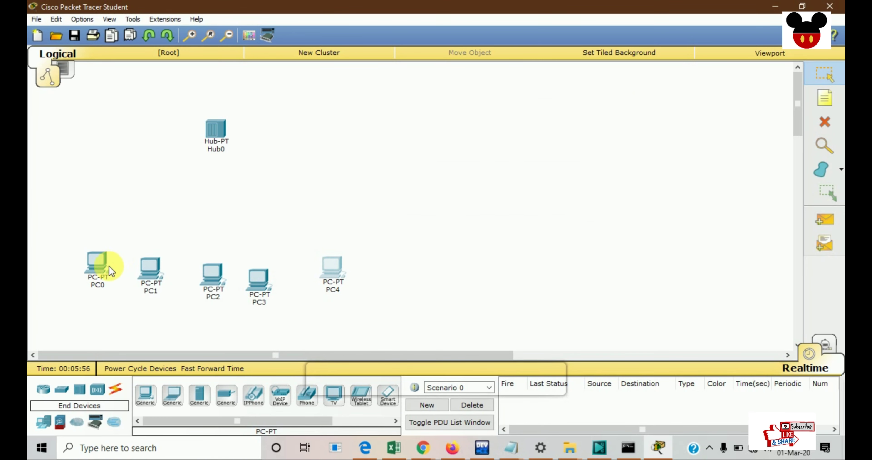
Step: Connect PC0's FastEthernet0 to Port 0 of Hub0 with a copper straight-through cable
mouse_move(214, 290)
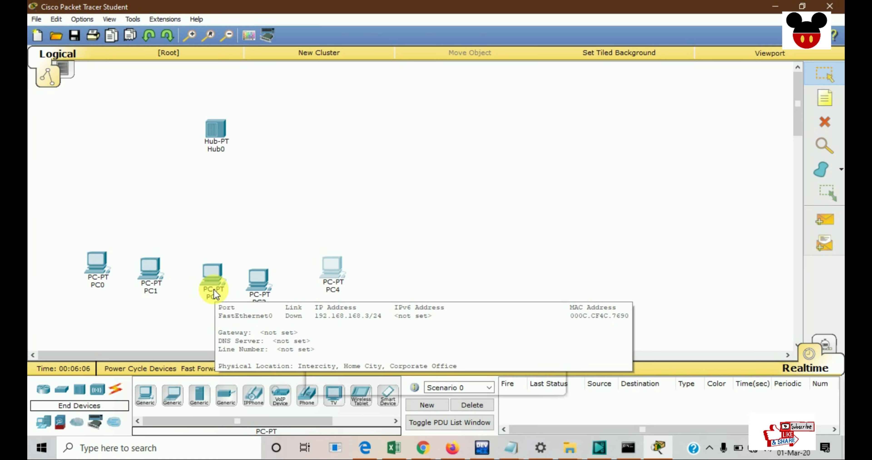
mouse_move(100, 264)
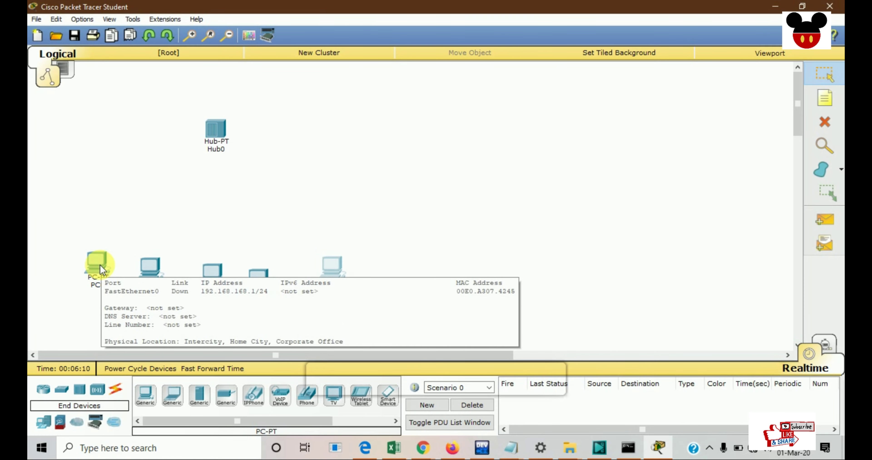
left_click(119, 389)
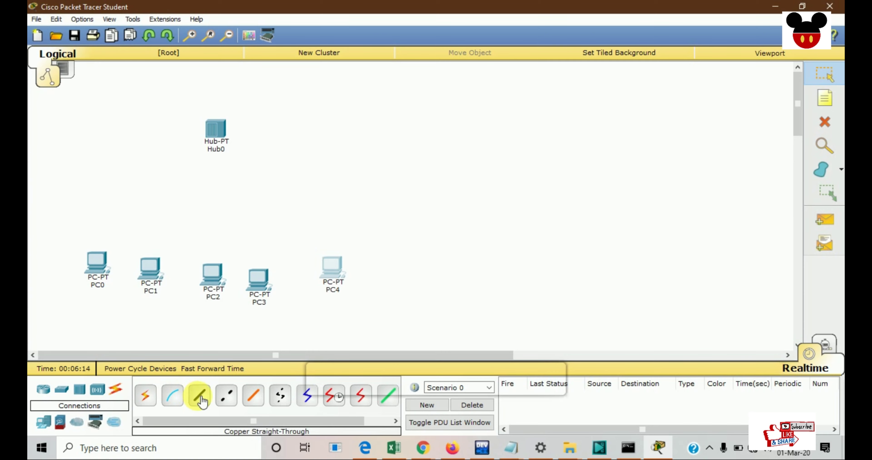
left_click(200, 396)
left_click(98, 261)
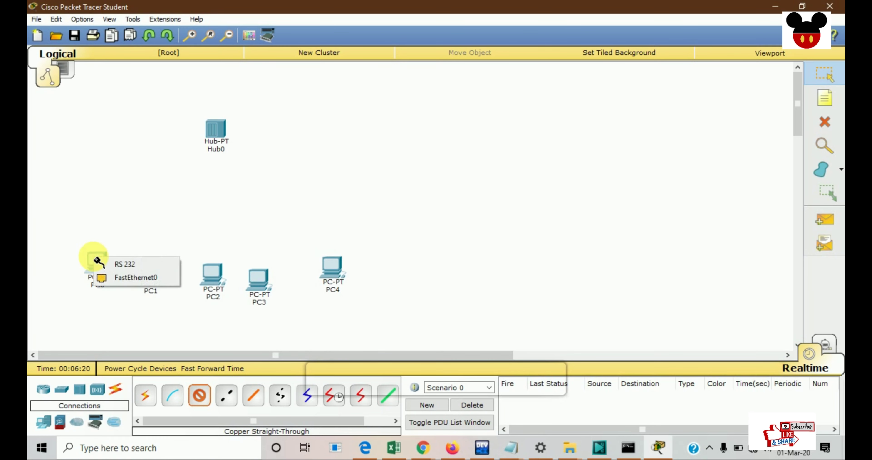
left_click(124, 275)
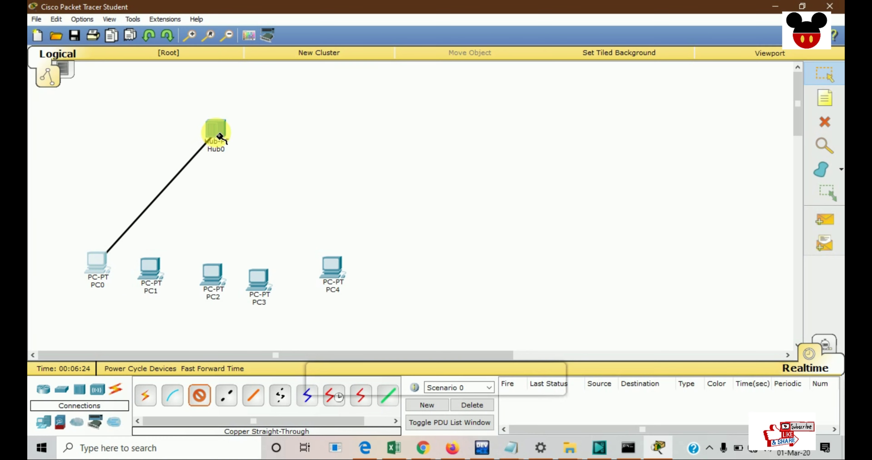
left_click(211, 129)
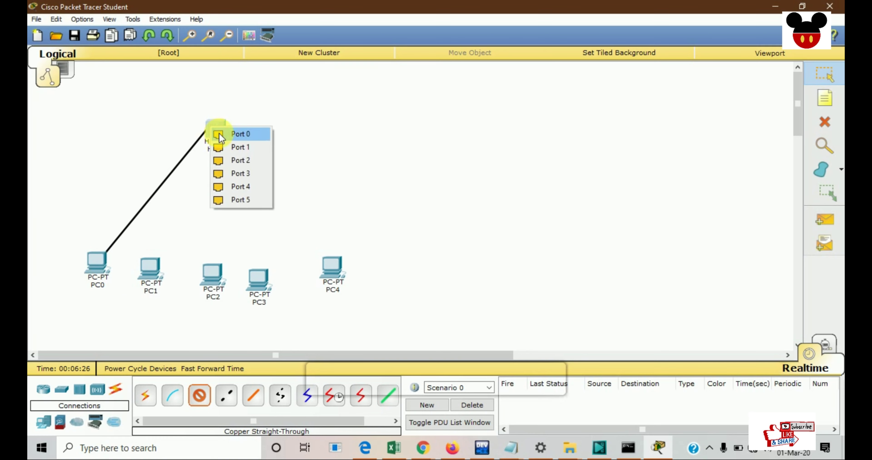
left_click(218, 133)
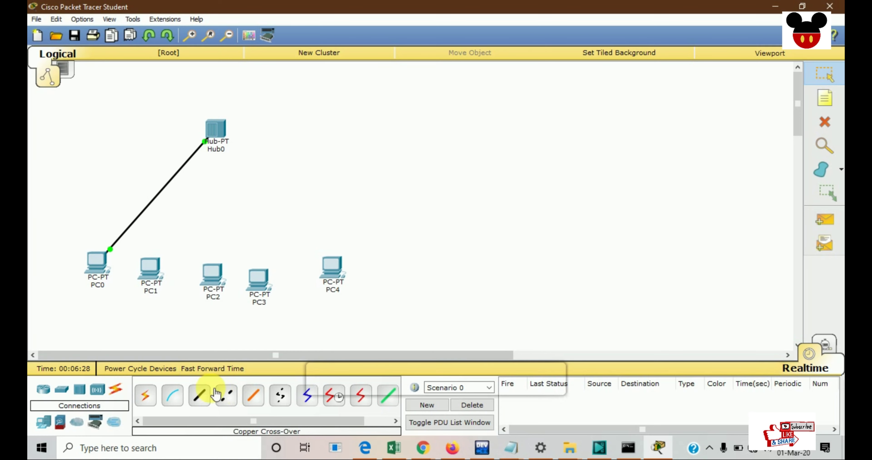
Step: Connect PC1's FastEthernet0 to Port 1 of Hub0 with a copper straight-through cable
left_click(199, 395)
left_click(157, 278)
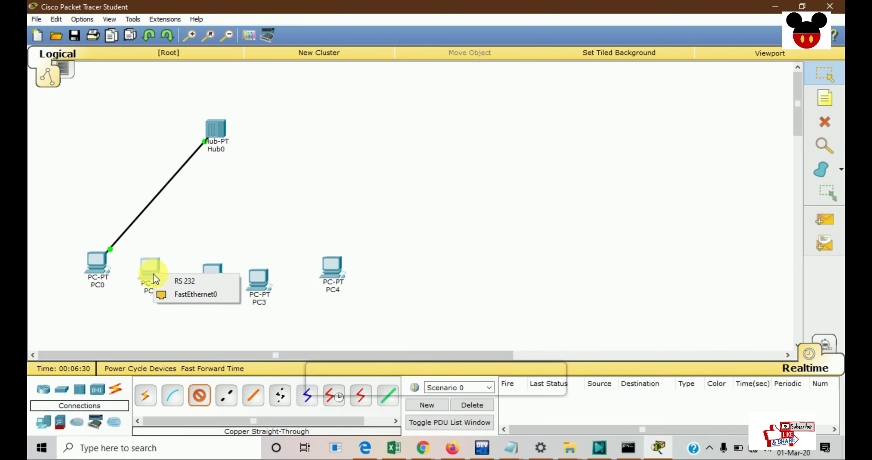
left_click(173, 293)
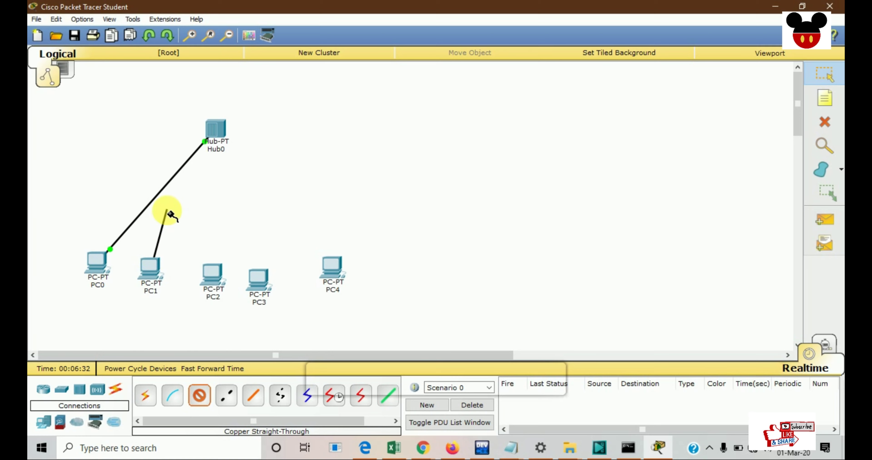
left_click(220, 123)
left_click(228, 131)
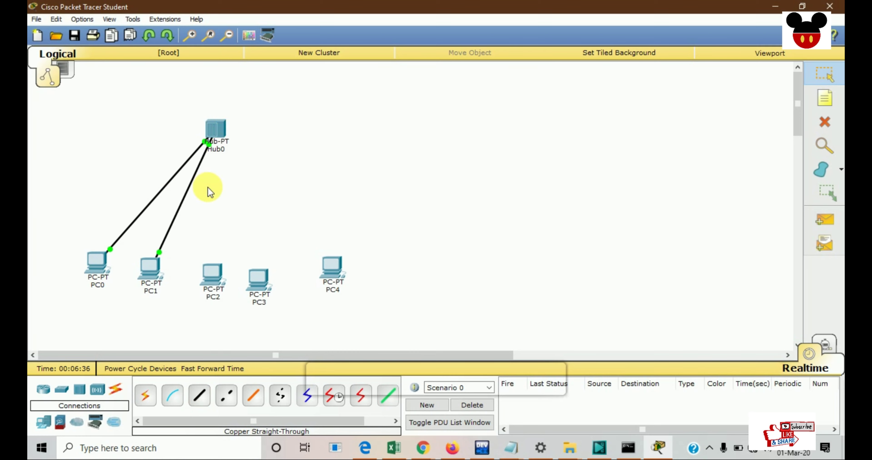
Step: Connect PC2's FastEthernet0 to Port 2 of Hub0 with a copper straight-through cable
left_click(200, 396)
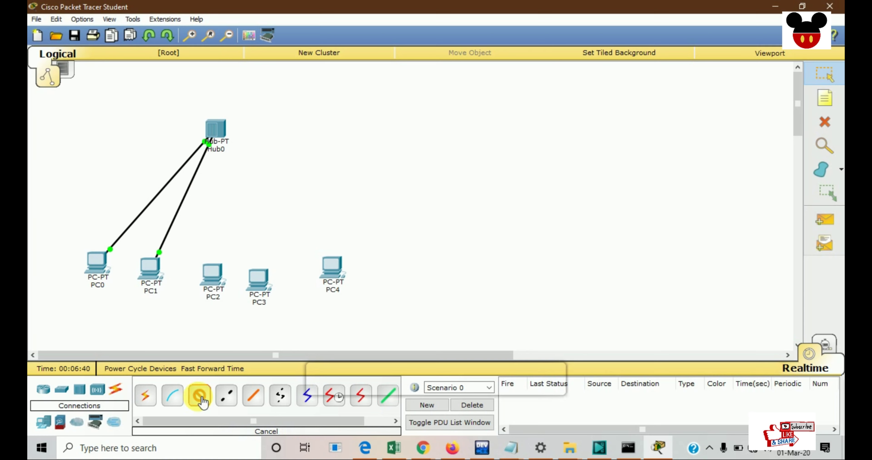
left_click(205, 280)
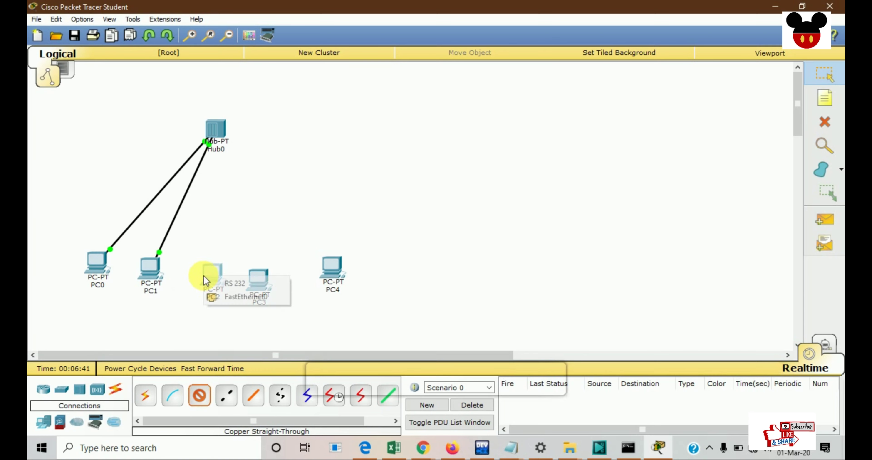
left_click(229, 295)
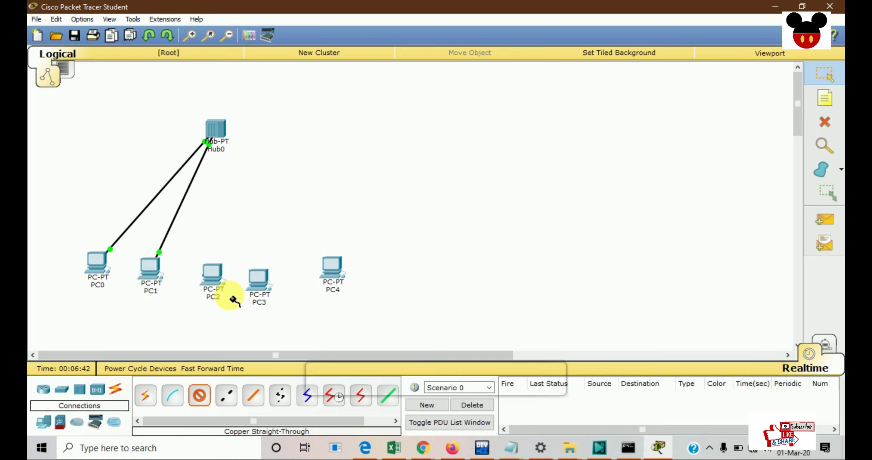
left_click(217, 130)
left_click(227, 137)
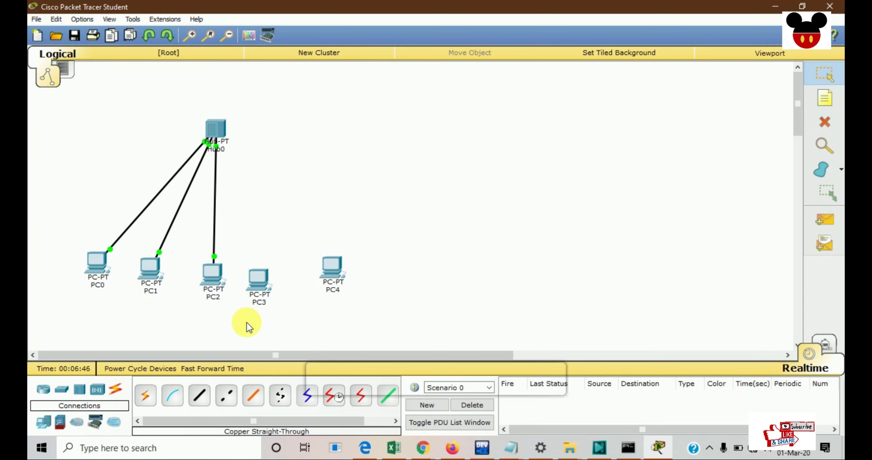
Step: Connect PC3's FastEthernet0 to Port 3 of Hub0 with a copper straight-through cable
left_click(200, 397)
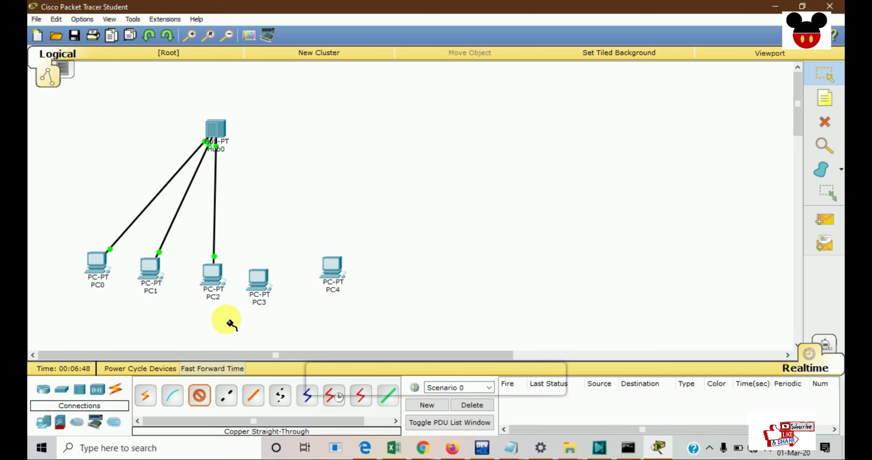
left_click(257, 283)
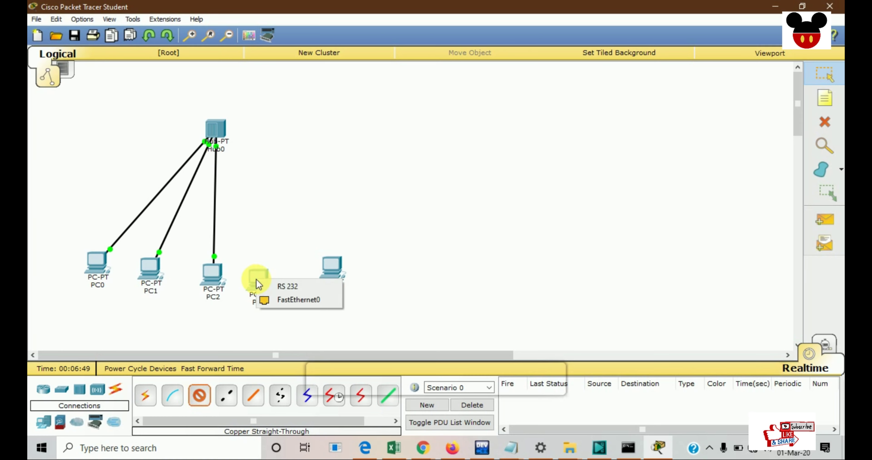
left_click(274, 300)
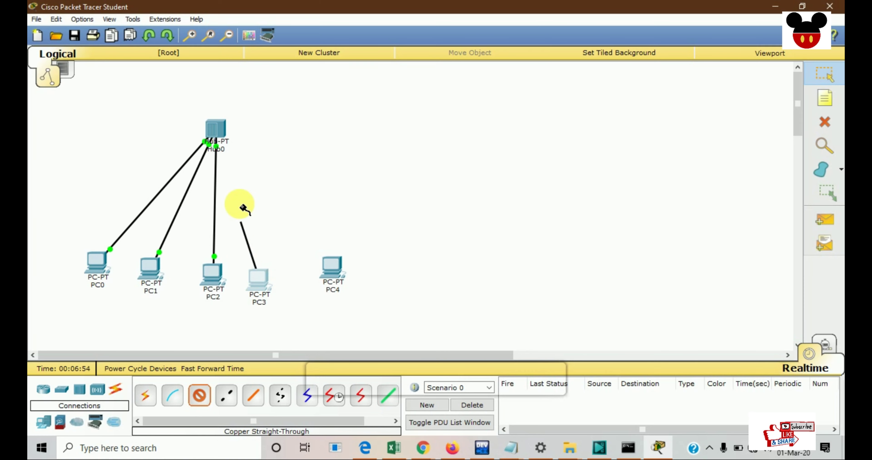
left_click(216, 128)
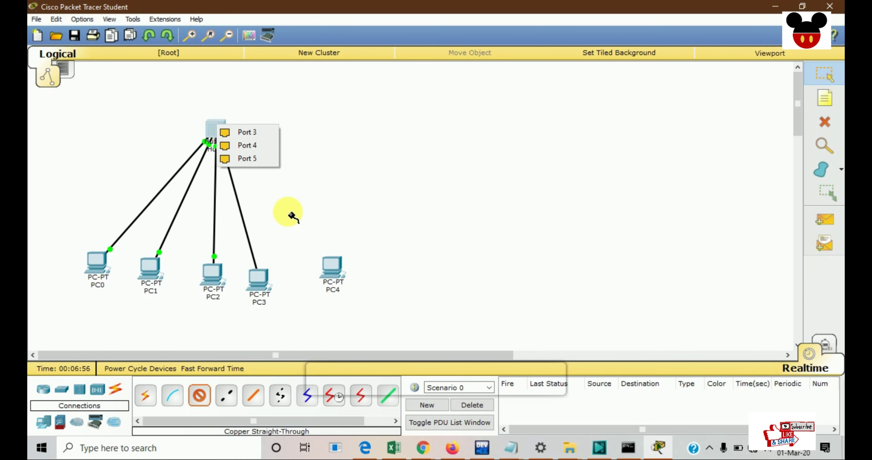
left_click(251, 134)
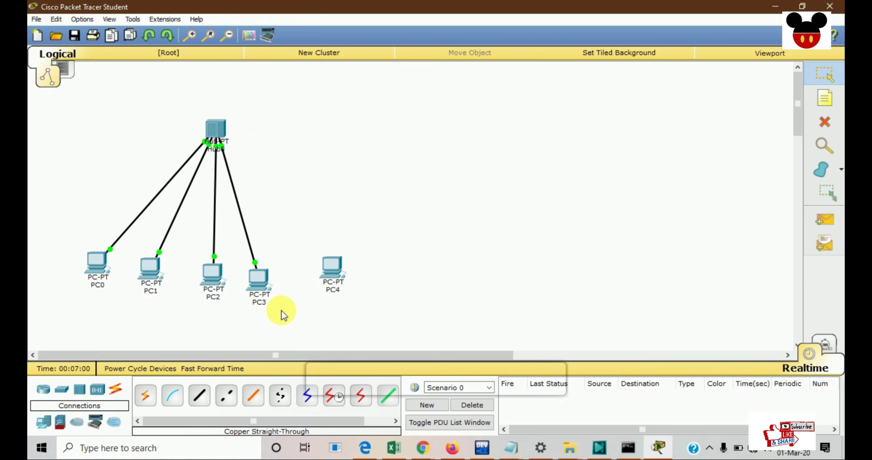
Step: Connect PC4's FastEthernet0 to Port 4 of Hub0 with a copper straight-through cable
left_click(200, 395)
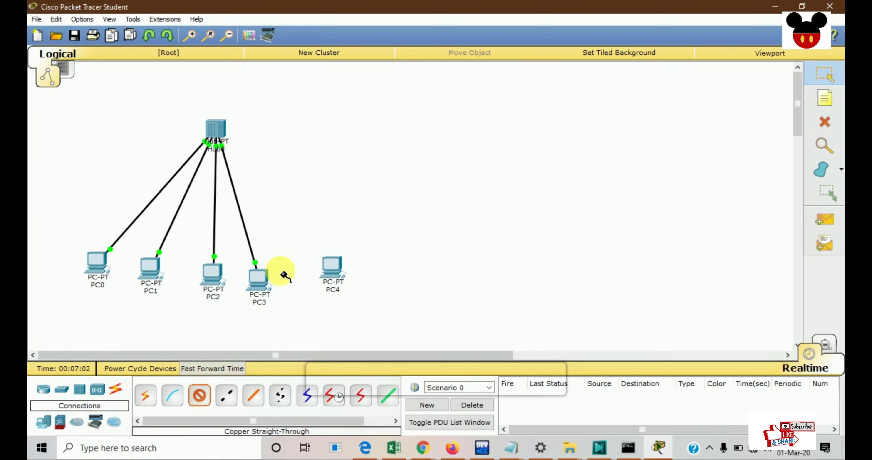
left_click(339, 279)
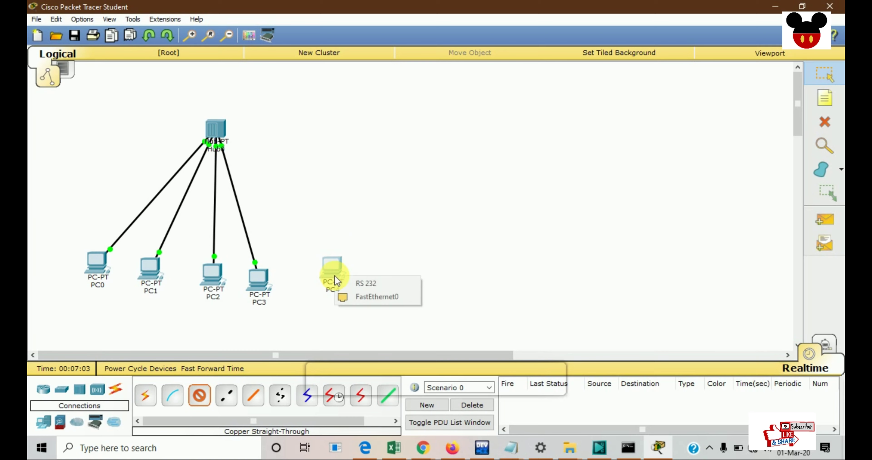
left_click(373, 298)
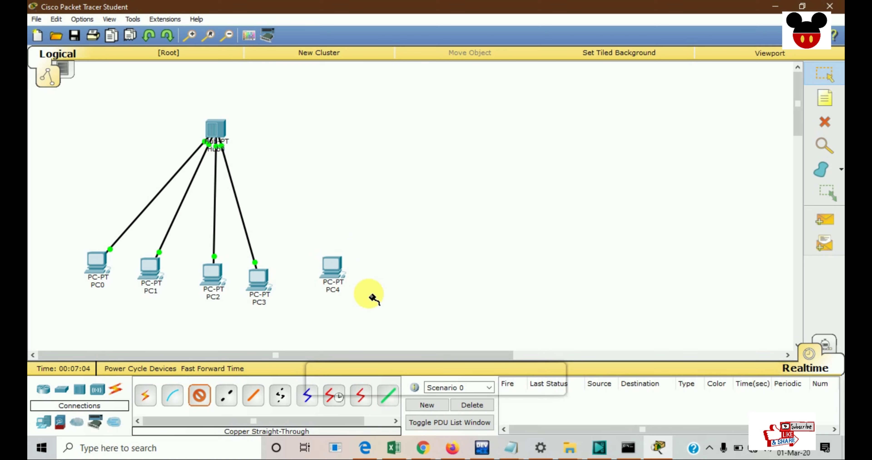
left_click(217, 128)
left_click(227, 133)
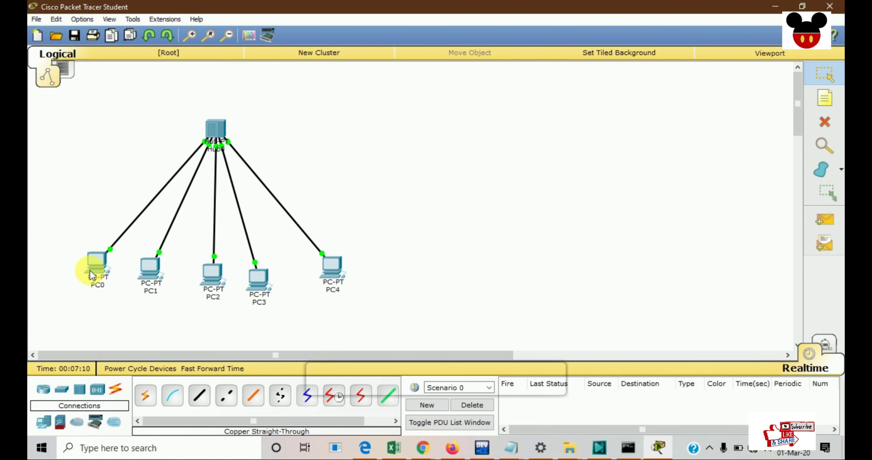
Step: Send a simple PDU from PC0 to PC4 to test the hub network
mouse_move(89, 257)
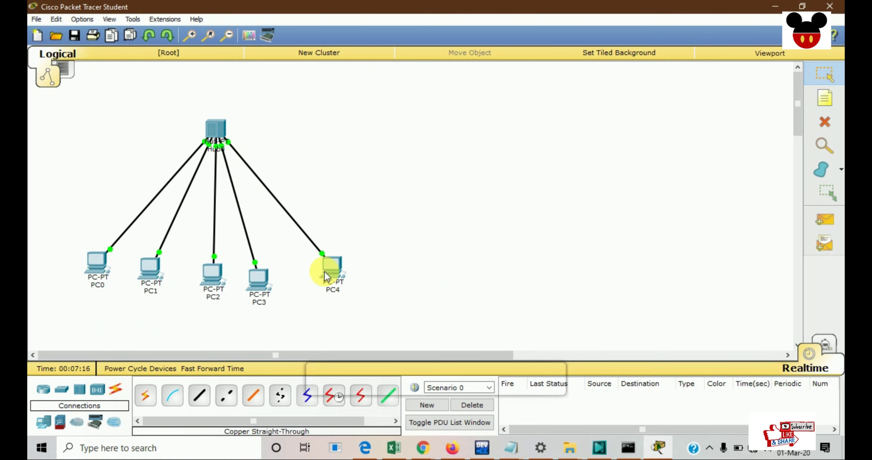
mouse_move(324, 272)
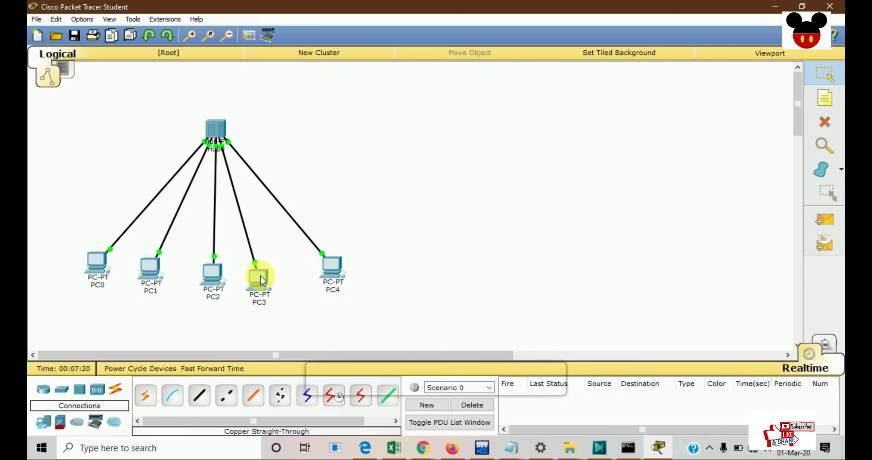
mouse_move(262, 279)
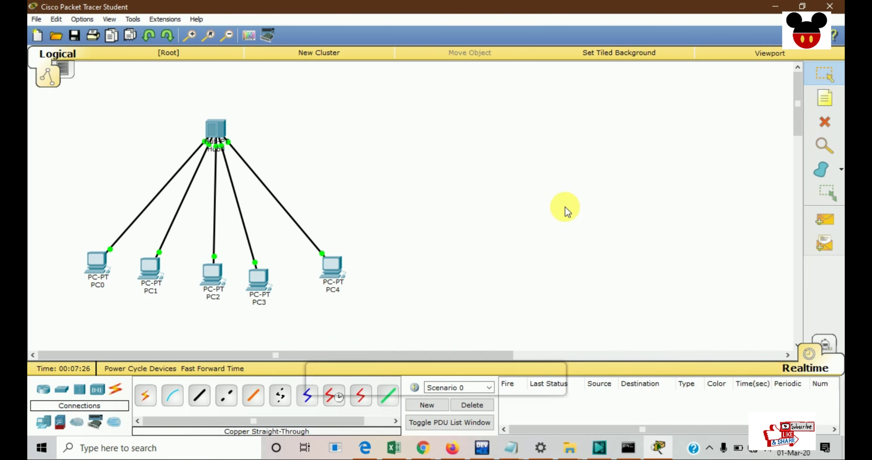
left_click(826, 228)
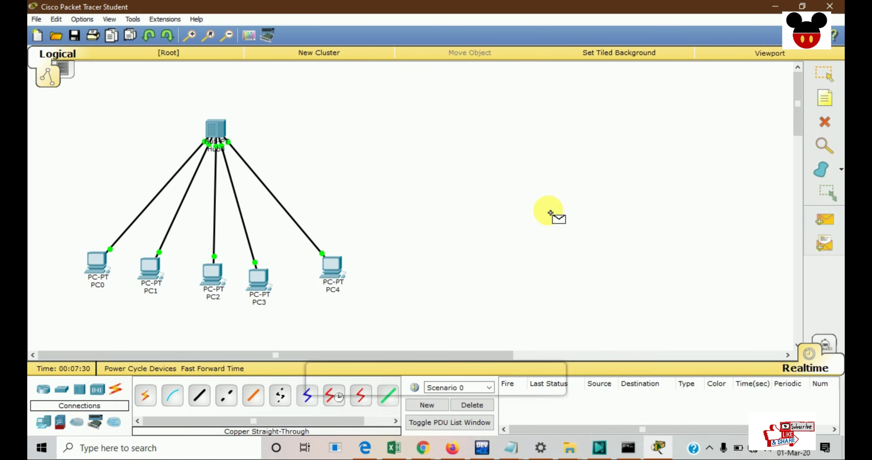
left_click(103, 261)
left_click(332, 267)
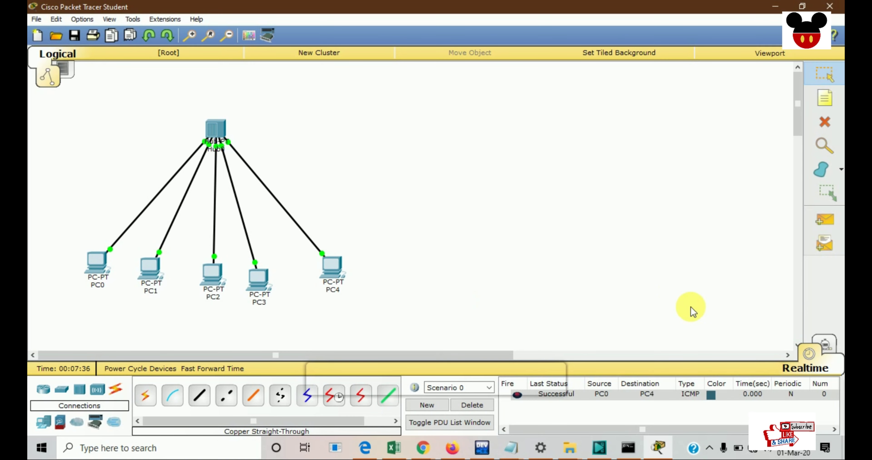
Step: Switch to Simulation mode and step the PC0-to-PC4 packet forward four captures to trace it through the hub and back
left_click(826, 343)
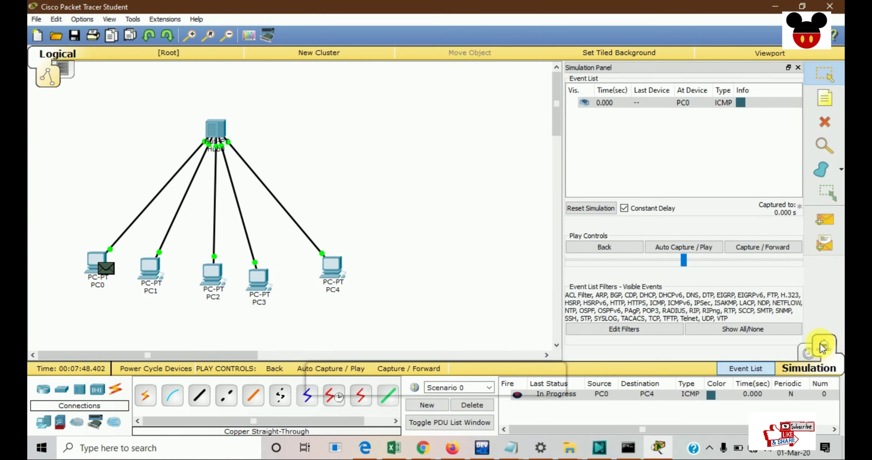
left_click(809, 355)
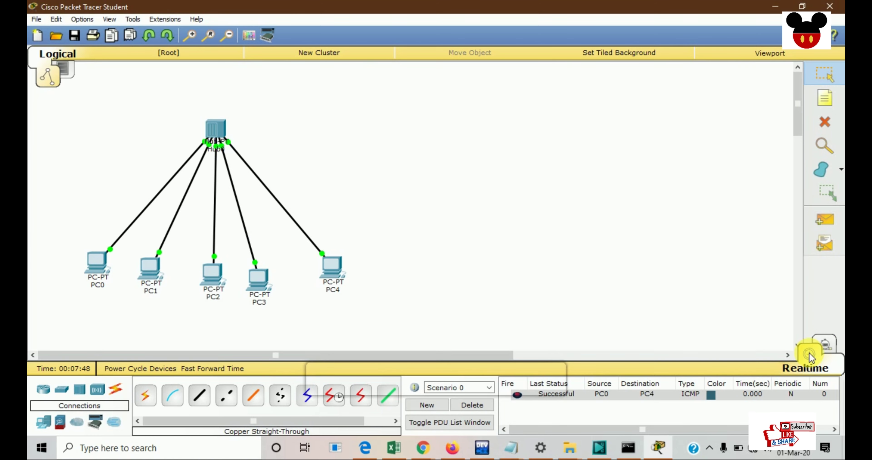
left_click(826, 344)
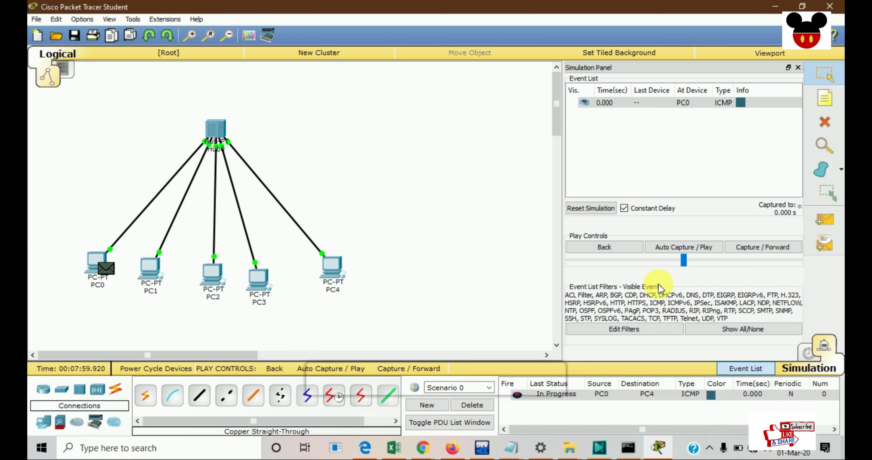
left_click(770, 251)
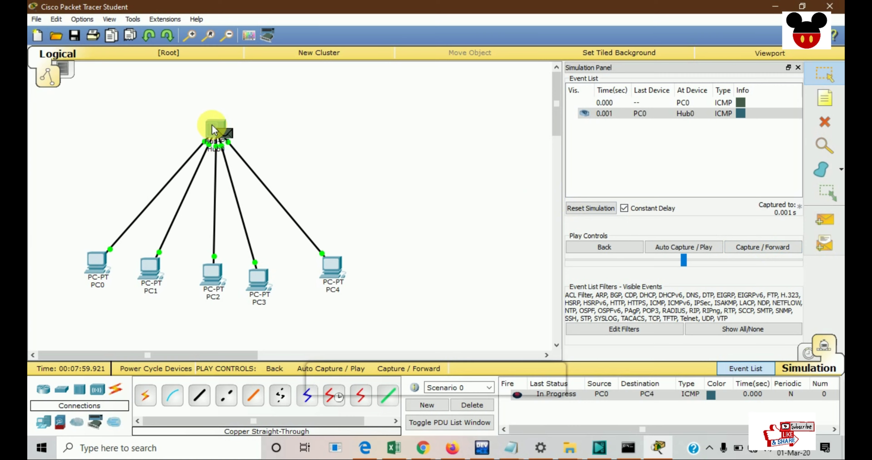
left_click(756, 248)
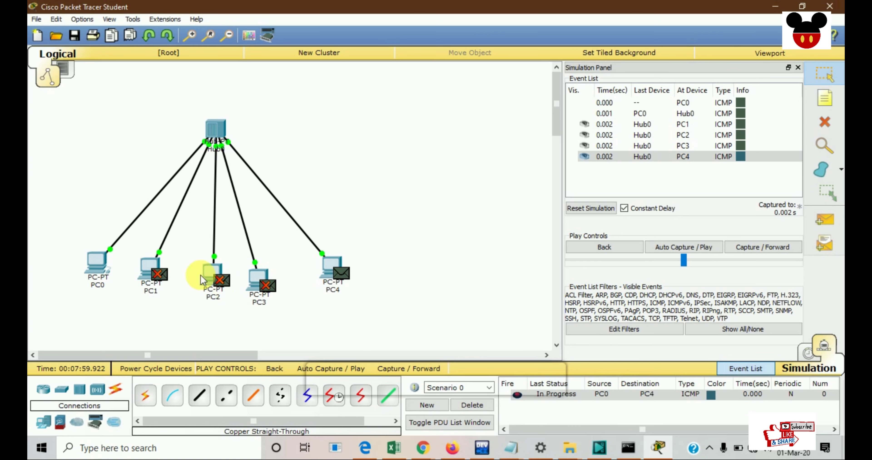
left_click(745, 247)
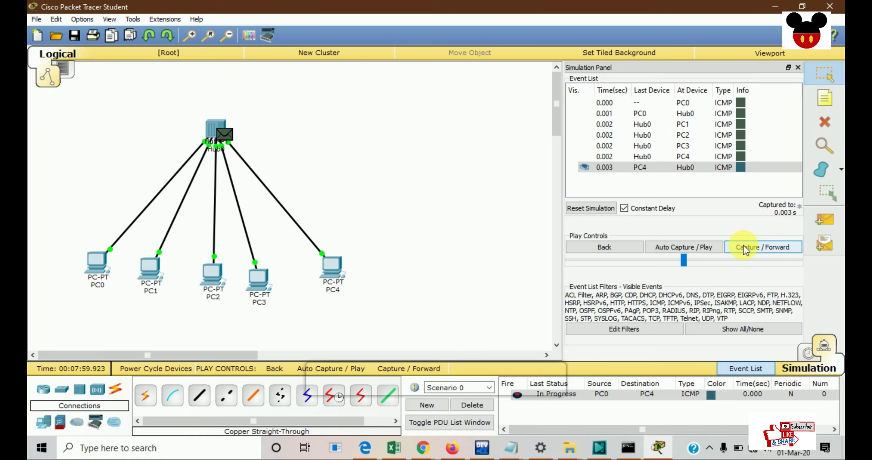
left_click(744, 250)
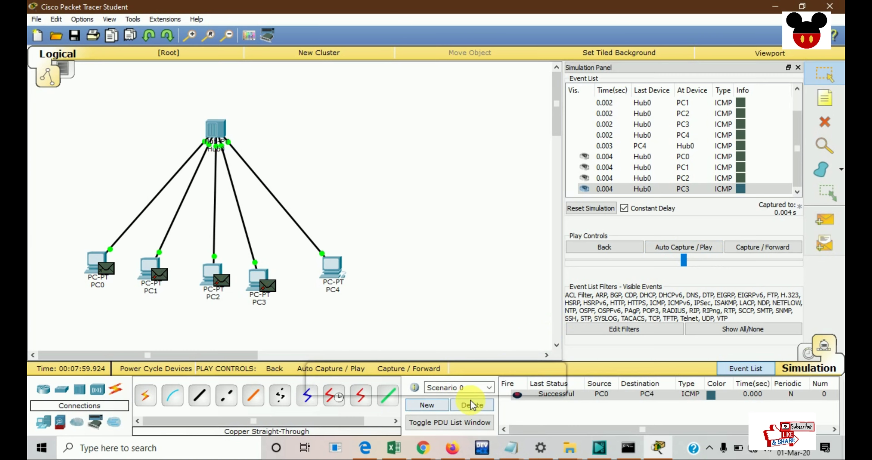
Step: Delete the PDU scenario and remove Hub0 from the workspace
left_click(476, 405)
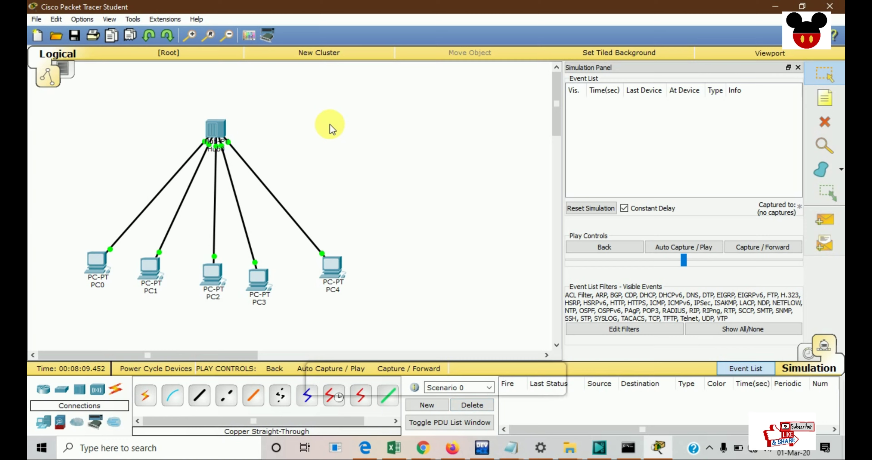
left_click(221, 128)
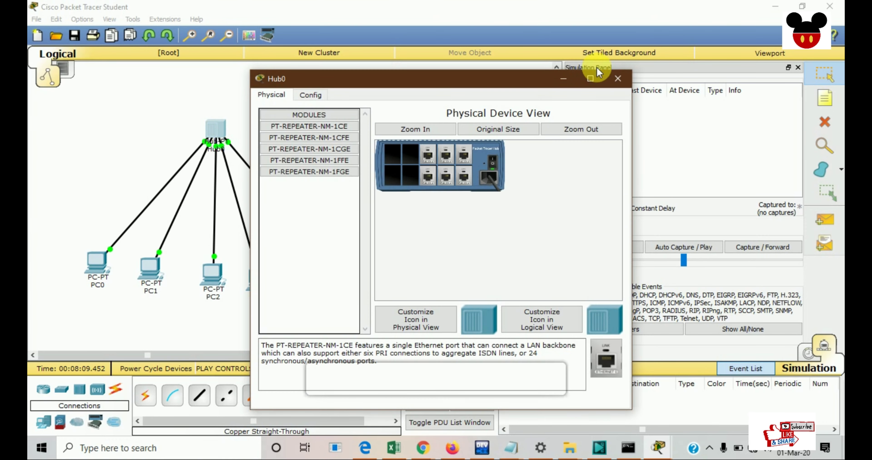
left_click(617, 79)
left_click(824, 121)
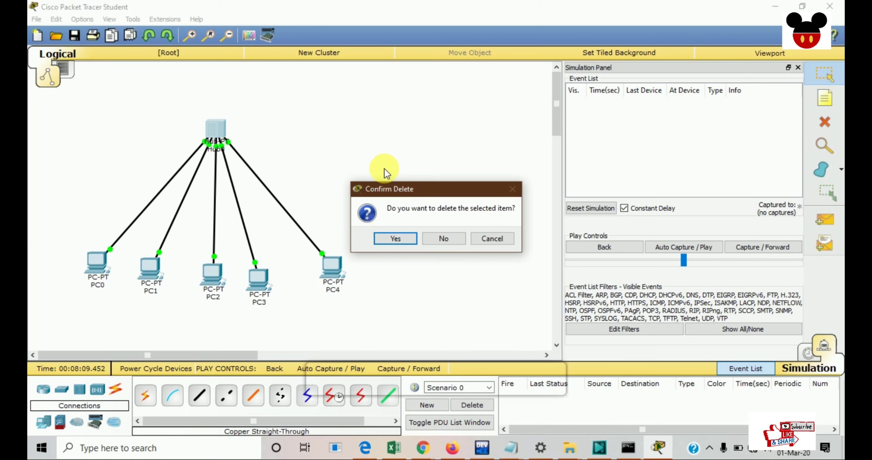
left_click(385, 241)
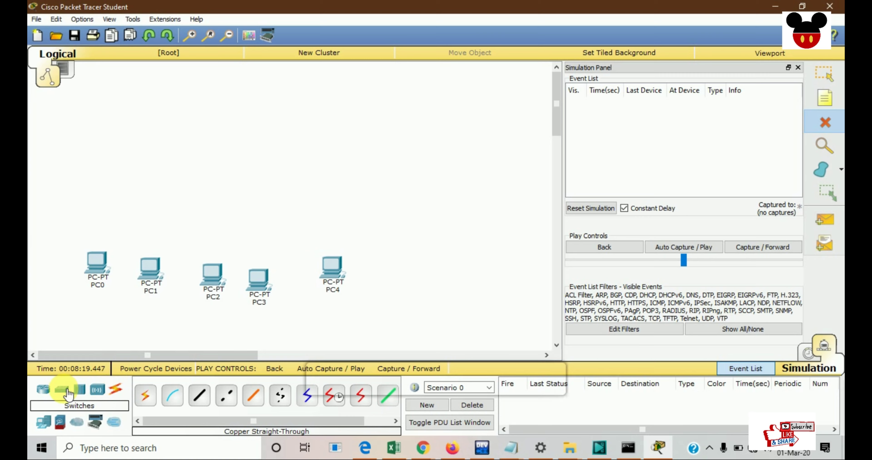
Step: Place a 2950-24 switch in the workspace above the PCs
left_click(62, 389)
left_click(154, 405)
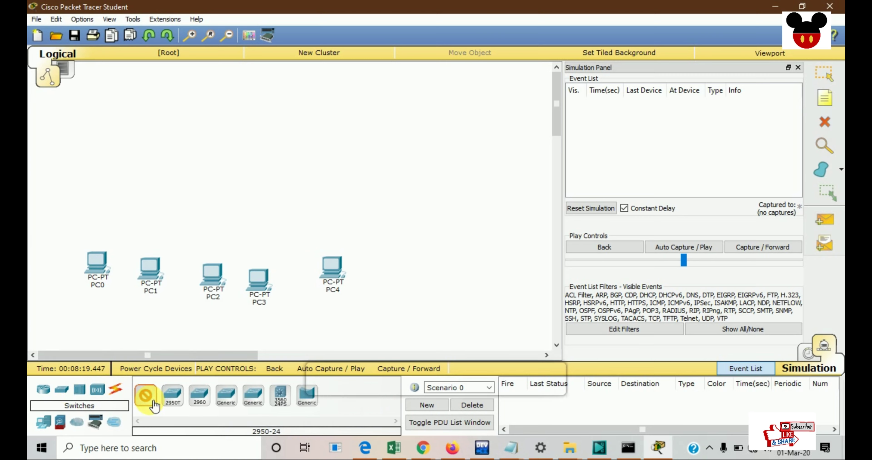
left_click(203, 157)
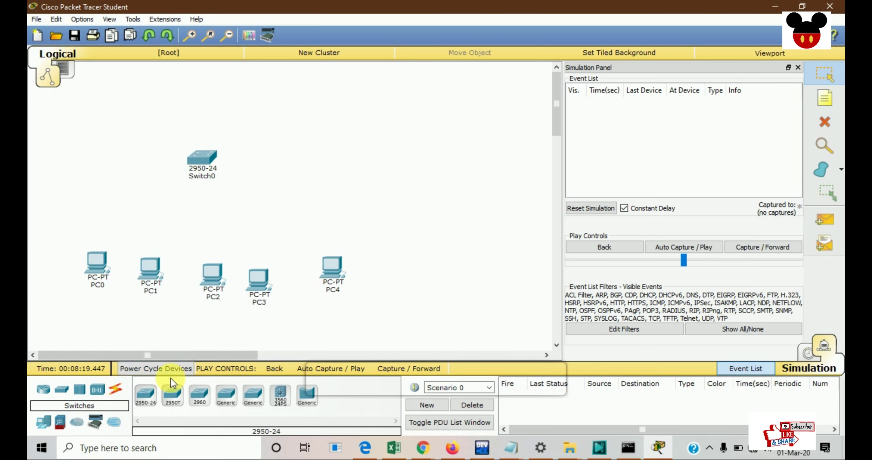
Step: Connect PC0's FastEthernet0 to FastEthernet0/1 of Switch0 with a copper straight-through cable
left_click(115, 389)
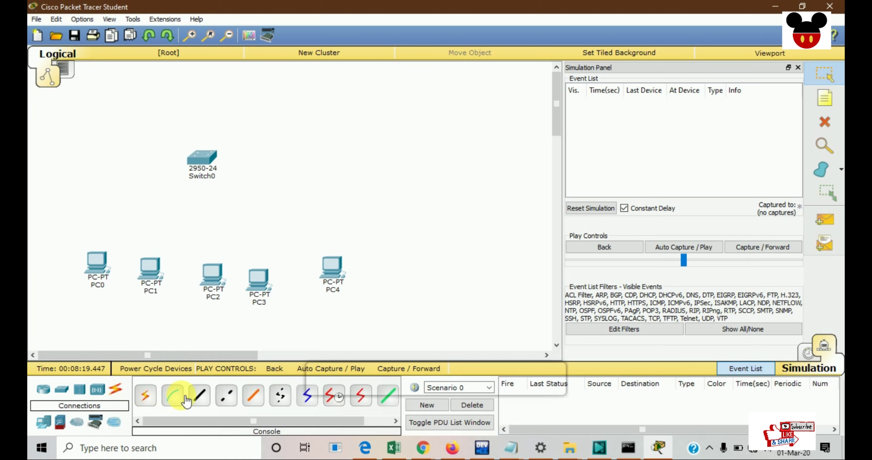
left_click(200, 394)
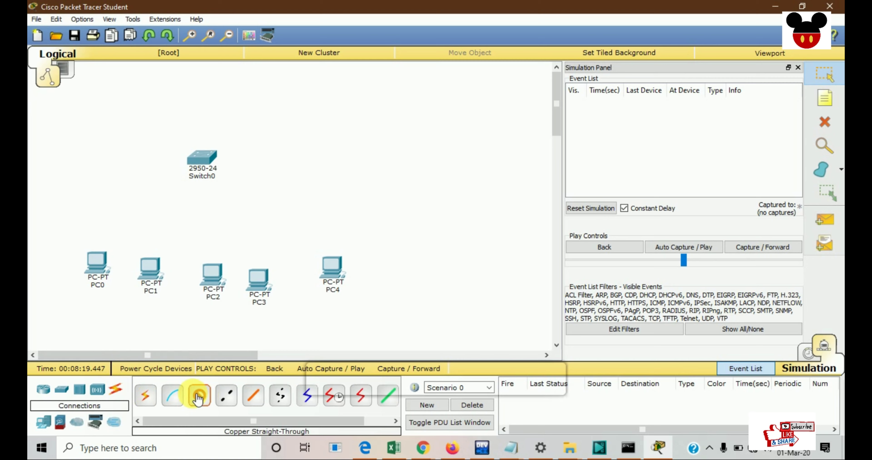
left_click(97, 268)
left_click(126, 286)
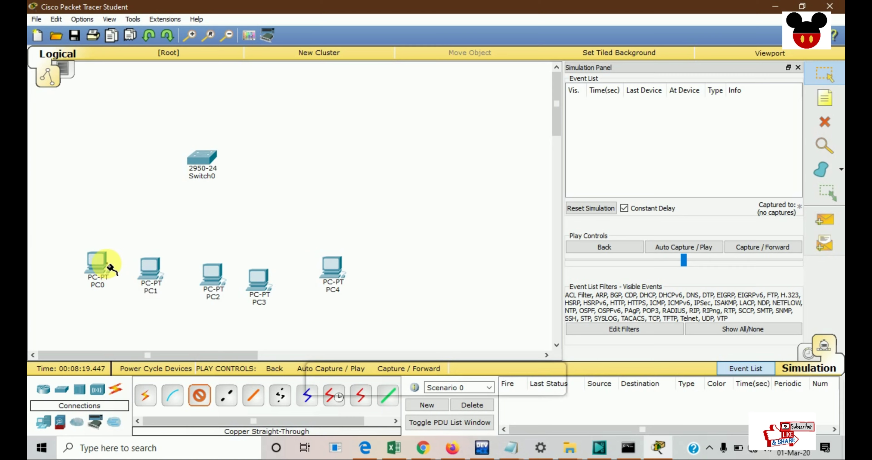
left_click(203, 157)
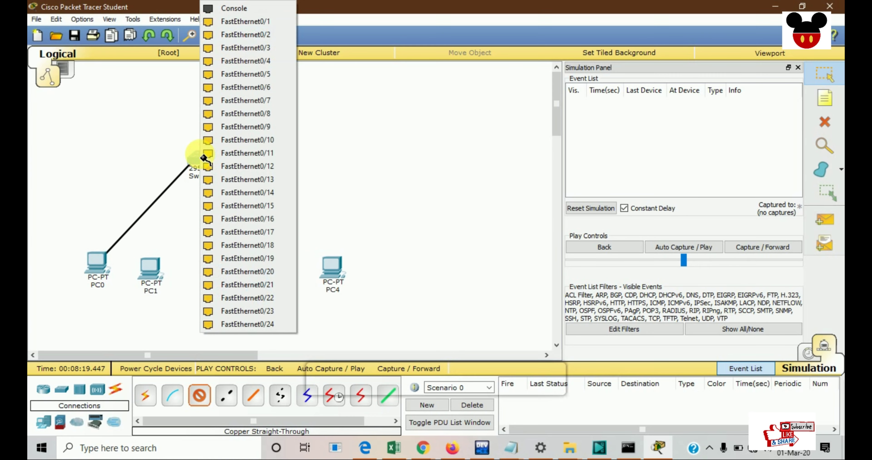
left_click(230, 20)
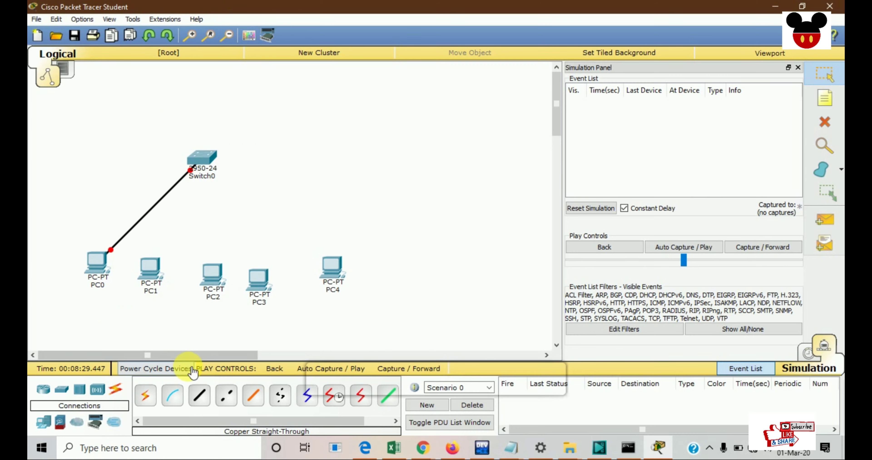
Step: Connect PC1's FastEthernet0 to FastEthernet0/2 of Switch0 with a copper straight-through cable
left_click(199, 395)
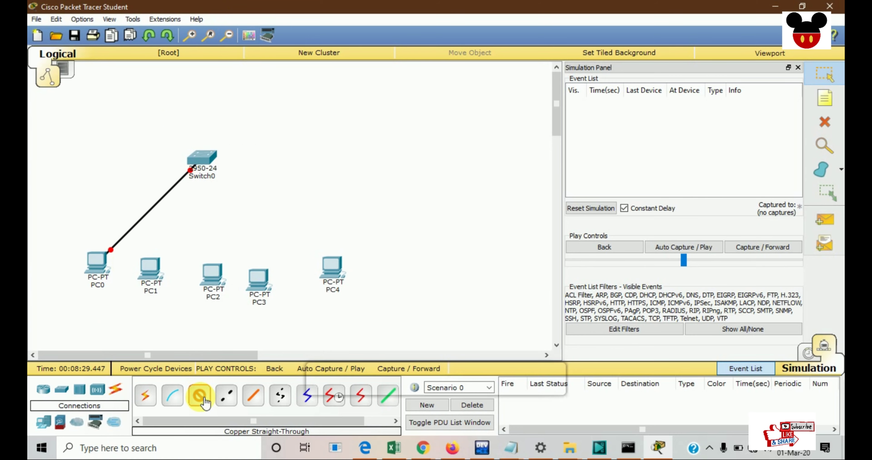
left_click(155, 266)
left_click(176, 285)
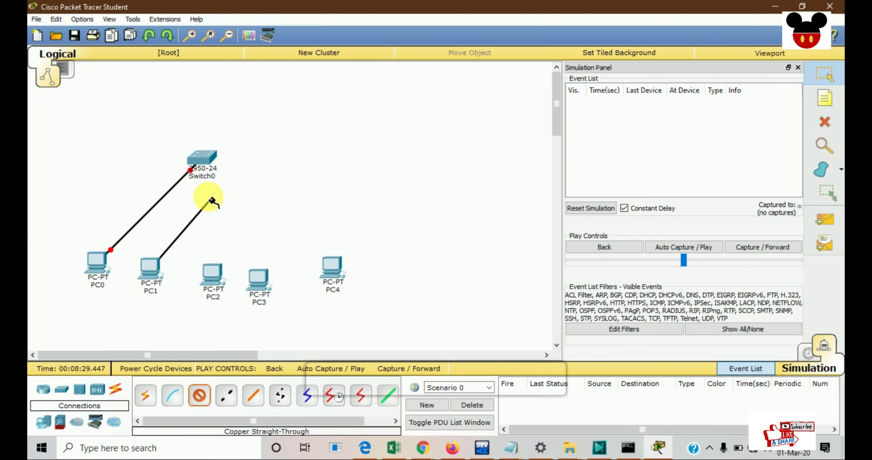
left_click(207, 161)
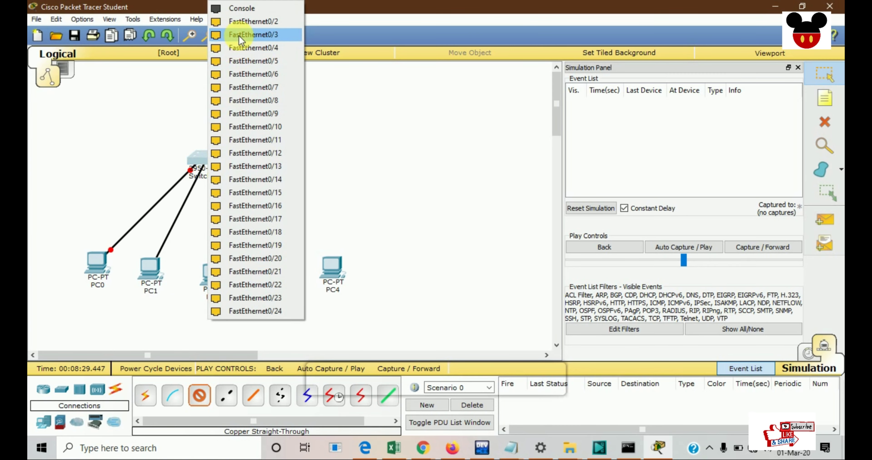
left_click(236, 22)
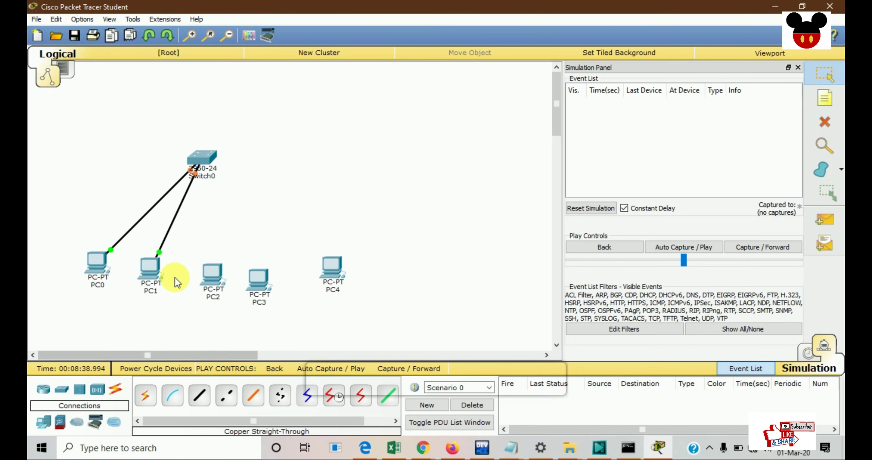
Step: Connect PC2's FastEthernet0 to FastEthernet0/3 of Switch0 with a copper straight-through cable
left_click(199, 395)
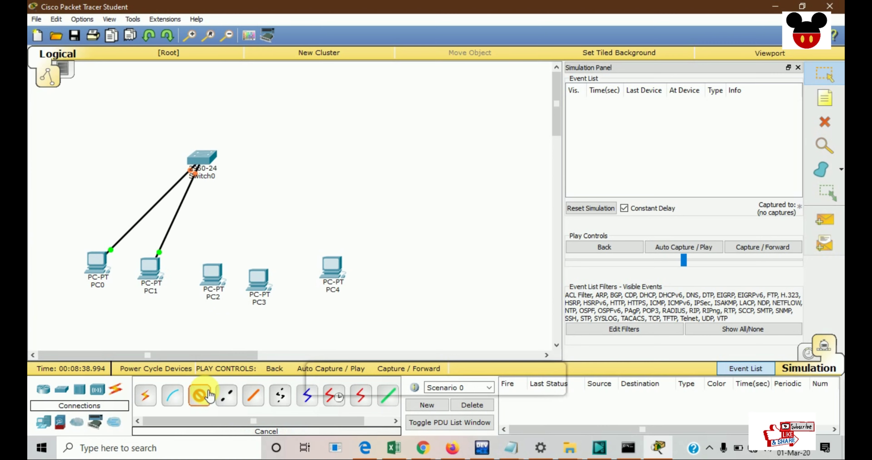
left_click(220, 278)
key("Escape")
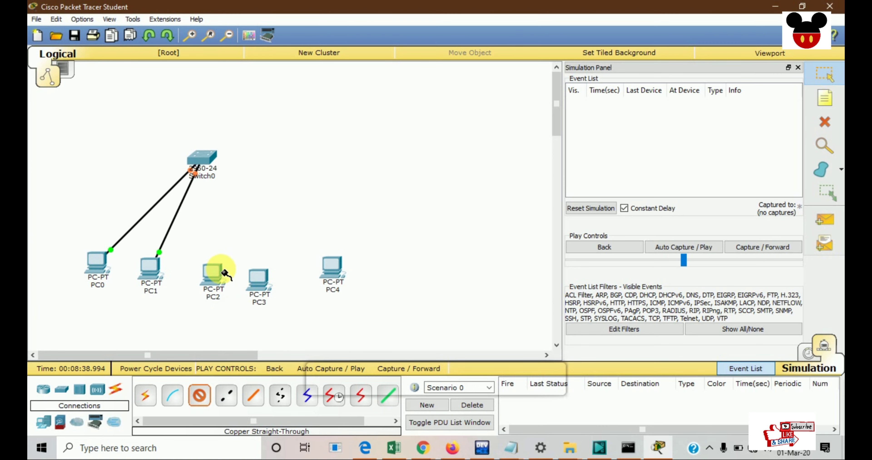
left_click(203, 157)
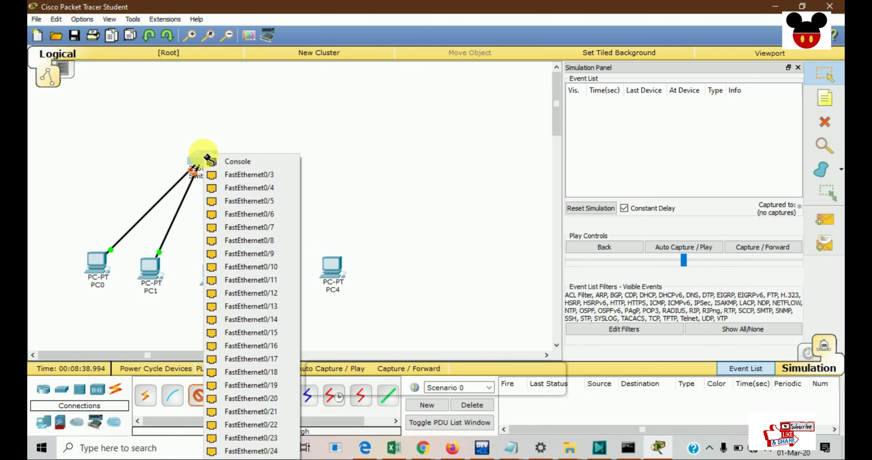
left_click(237, 174)
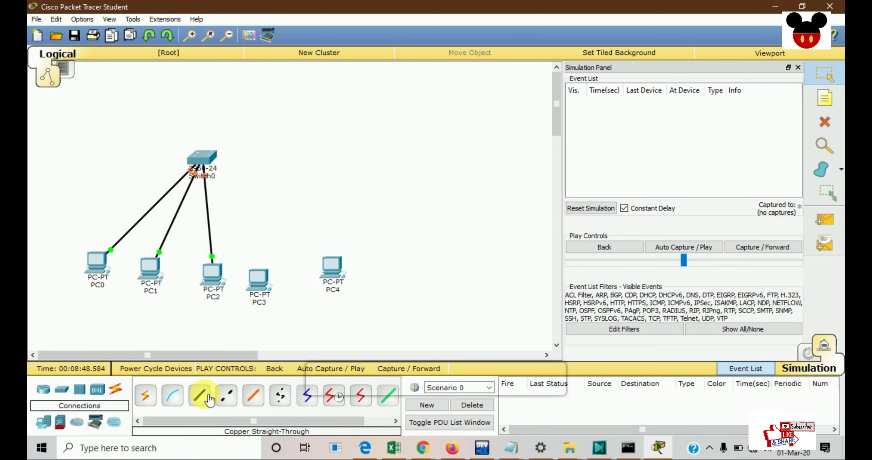
Step: Connect PC3's FastEthernet0 to FastEthernet0/4 of Switch0 with a copper straight-through cable
left_click(259, 278)
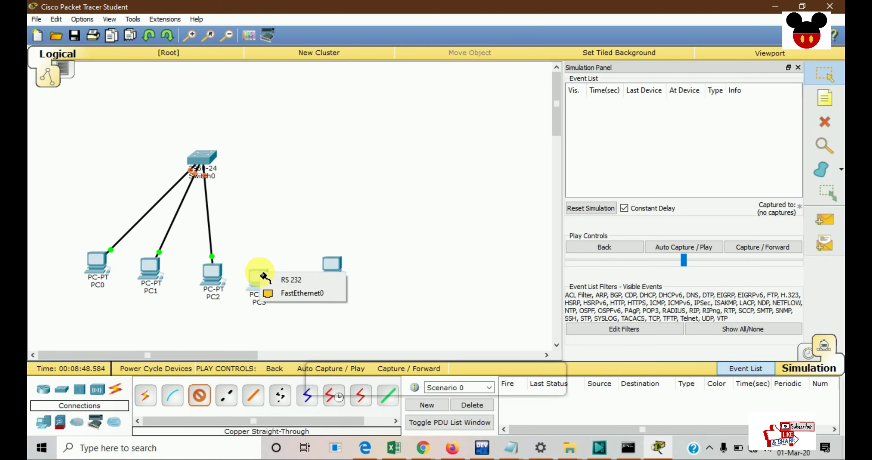
left_click(281, 296)
left_click(205, 159)
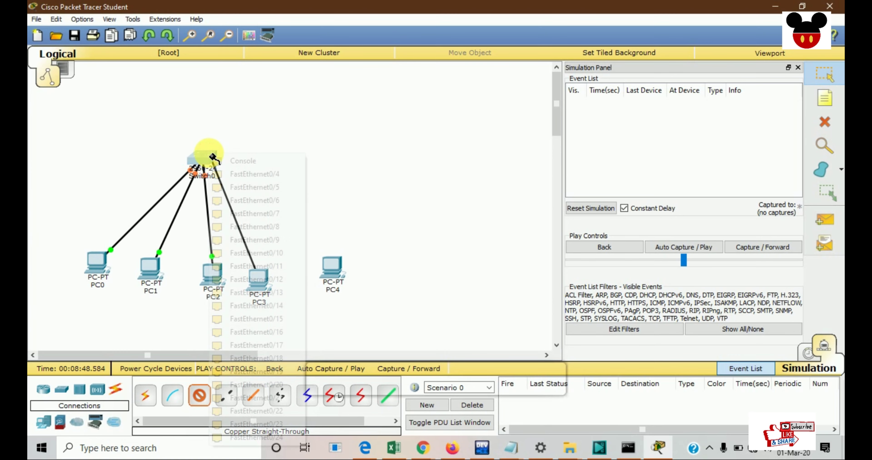
left_click(226, 173)
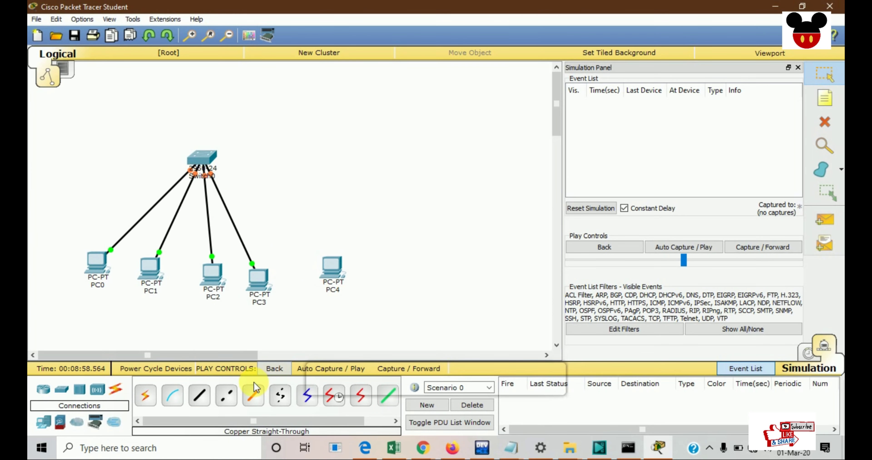
Step: Connect PC4's FastEthernet0 to FastEthernet0/5 of Switch0 with a copper straight-through cable, and reattach PC2's loose cable end to FastEthernet0/3
left_click(199, 395)
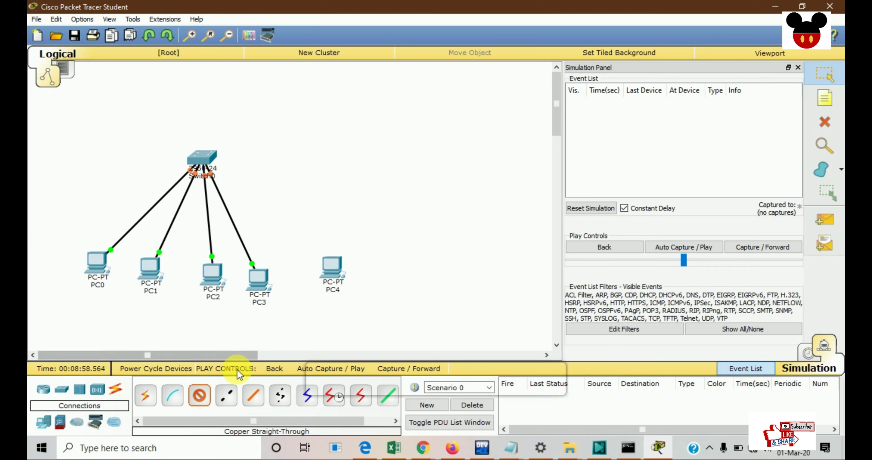
left_click(332, 270)
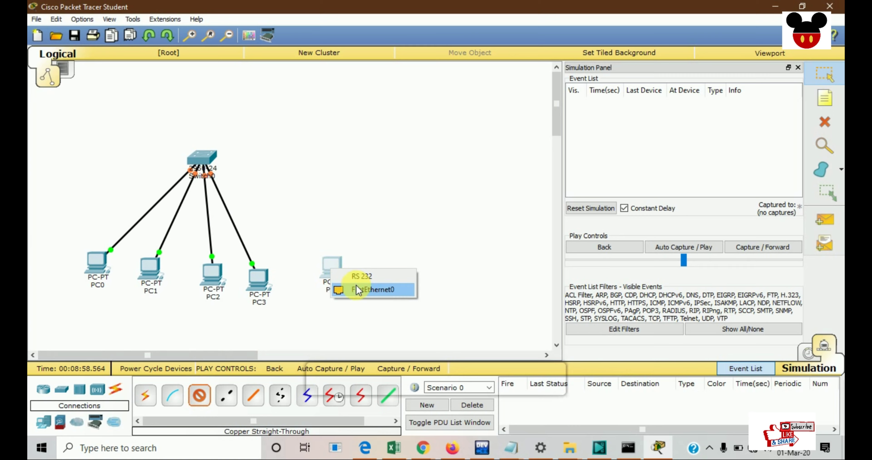
left_click(357, 287)
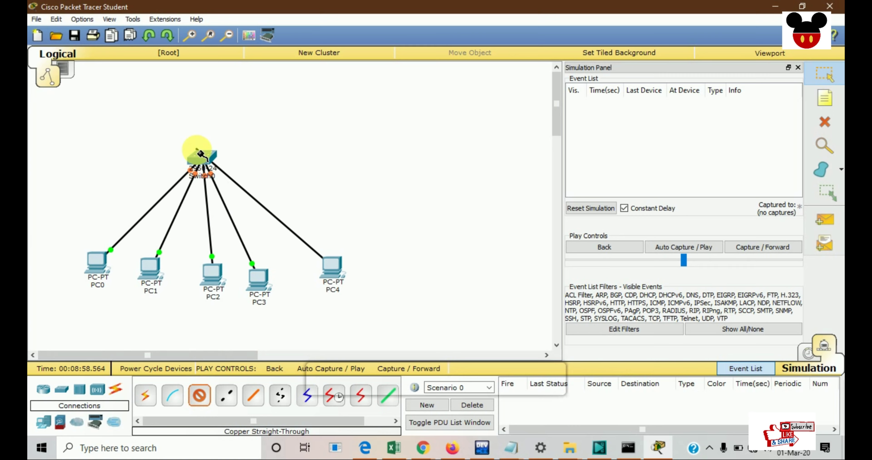
left_click(201, 154)
left_click(236, 174)
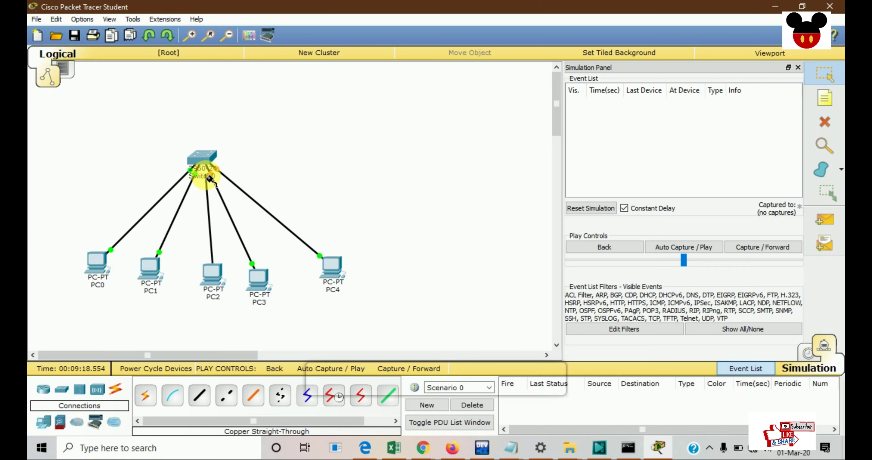
left_click(210, 170)
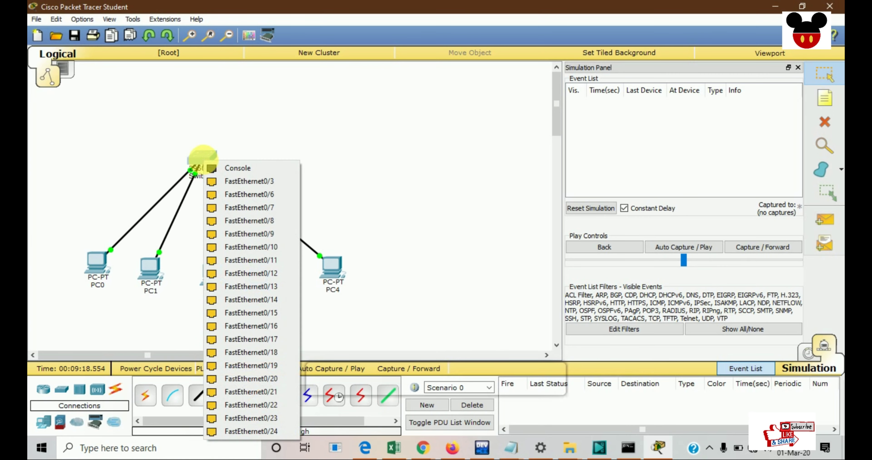
left_click(233, 176)
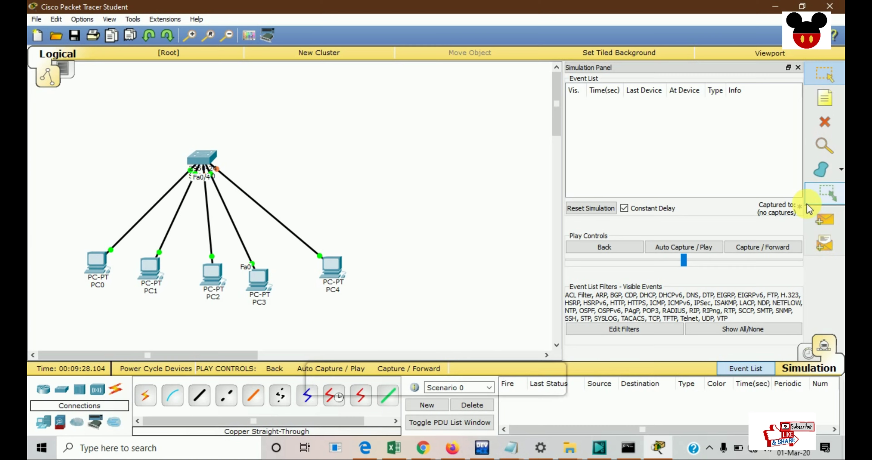
left_click(825, 223)
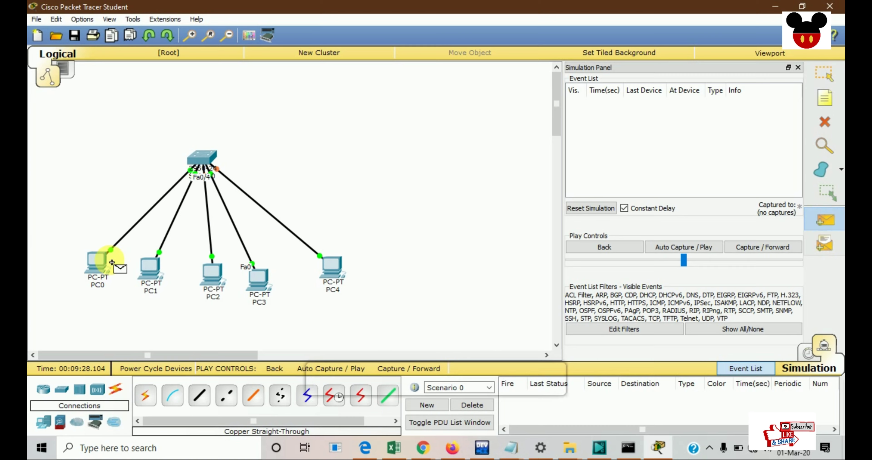
left_click(96, 263)
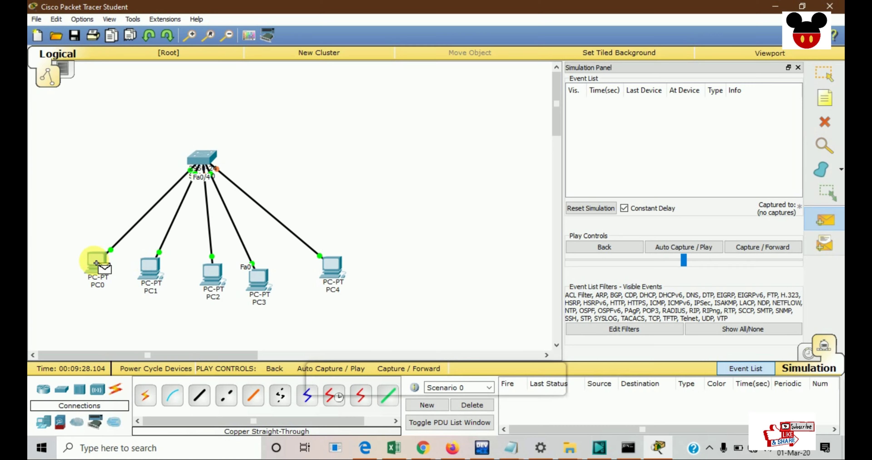
left_click(329, 269)
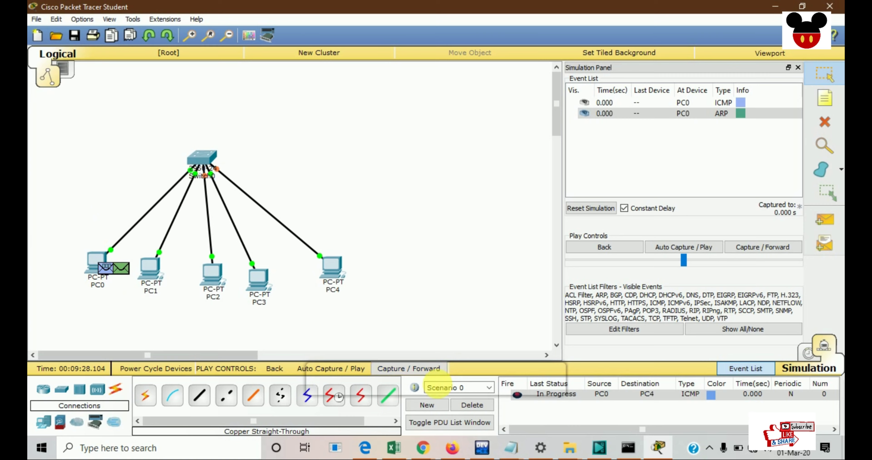
left_click(473, 406)
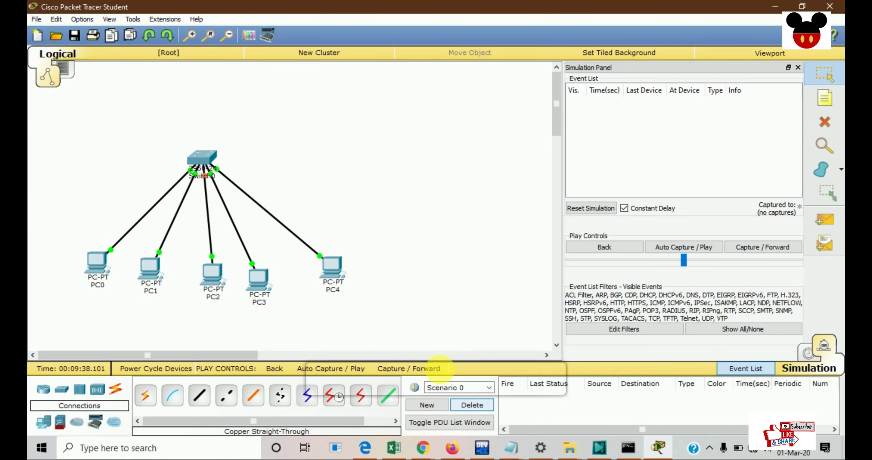
Step: Add a simple PDU from PC0 to PC4
left_click(830, 224)
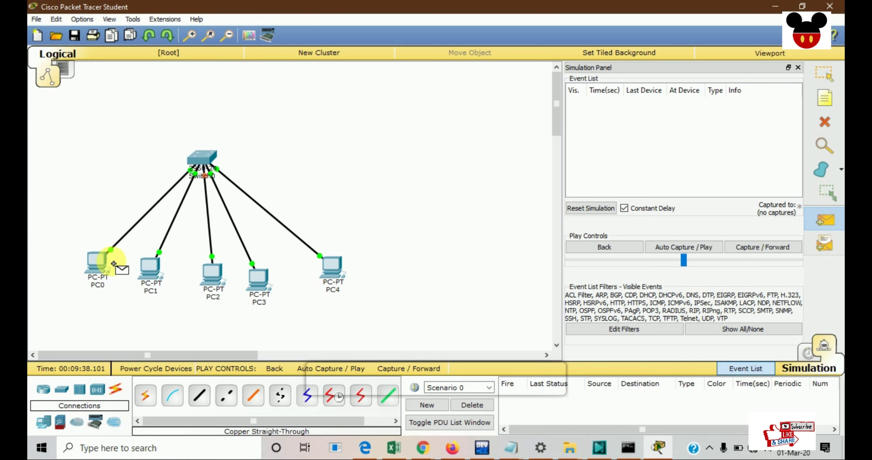
left_click(89, 268)
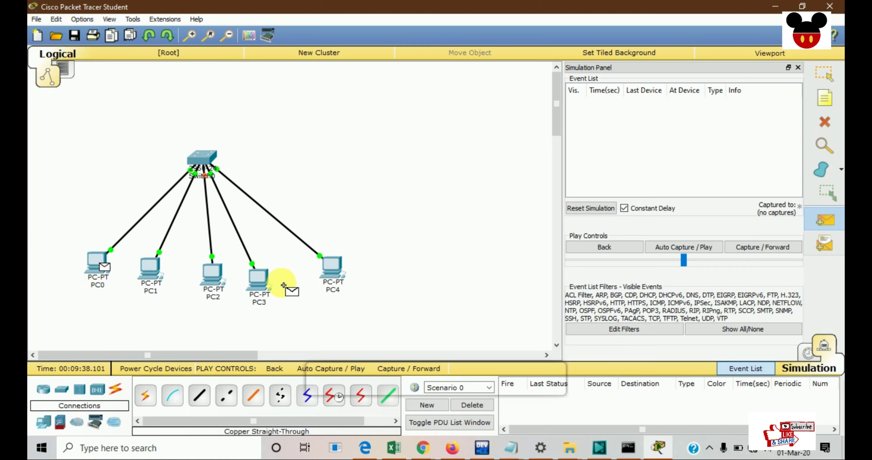
left_click(327, 273)
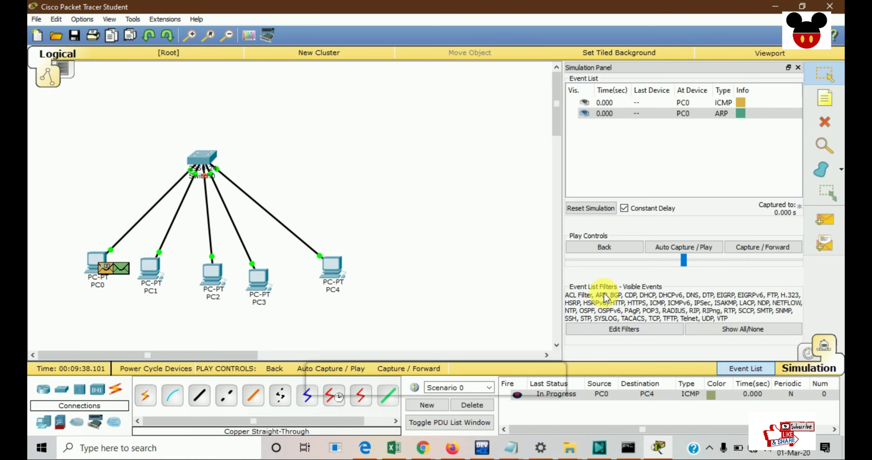
Step: Step the simulation forward six captures to trace the ARP exchange and the ICMP packet from PC0 through Switch0 to PC4
left_click(750, 250)
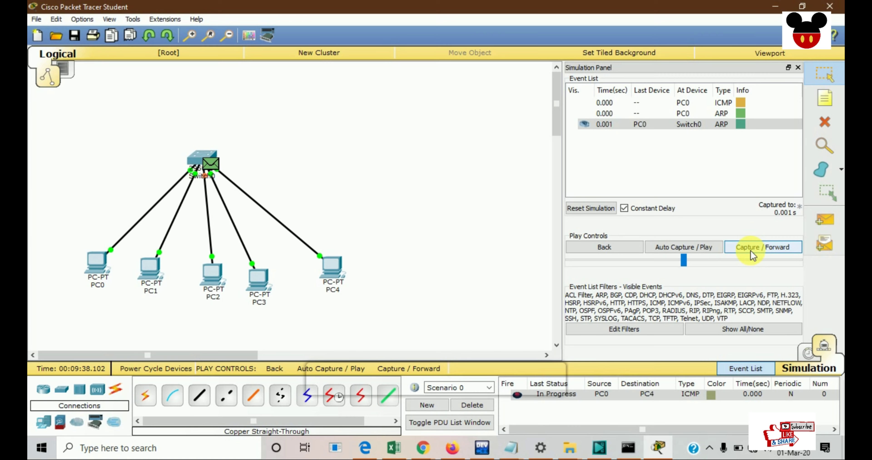
left_click(759, 251)
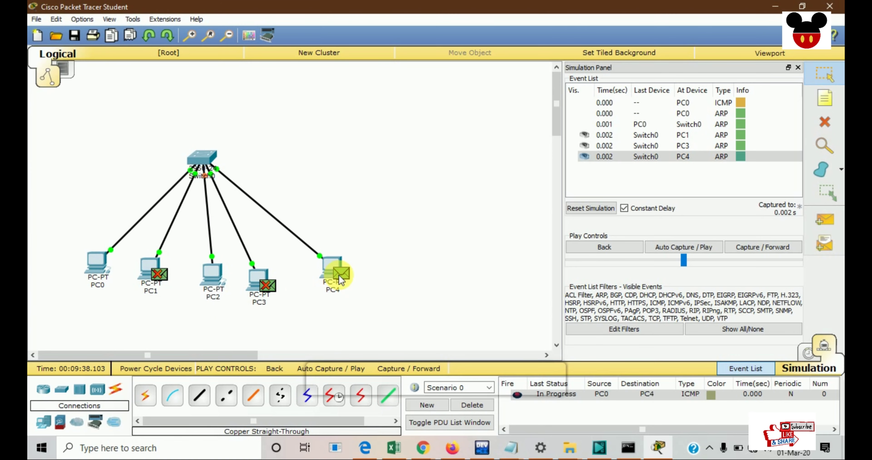
mouse_move(338, 274)
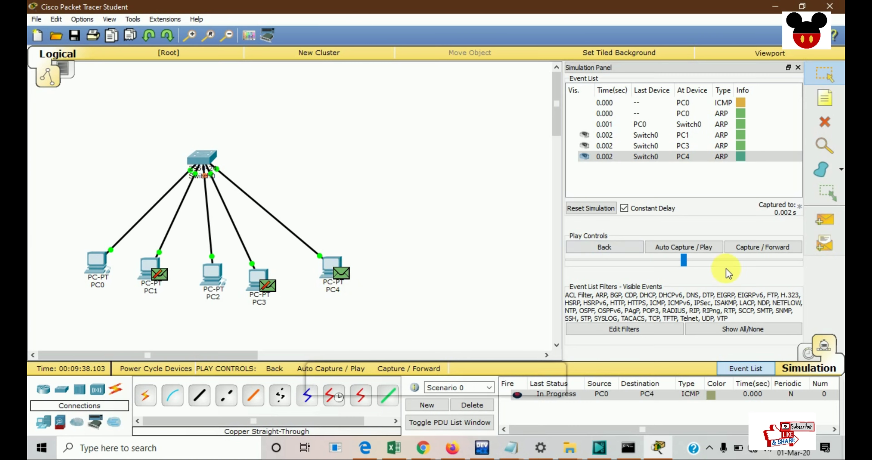
left_click(752, 247)
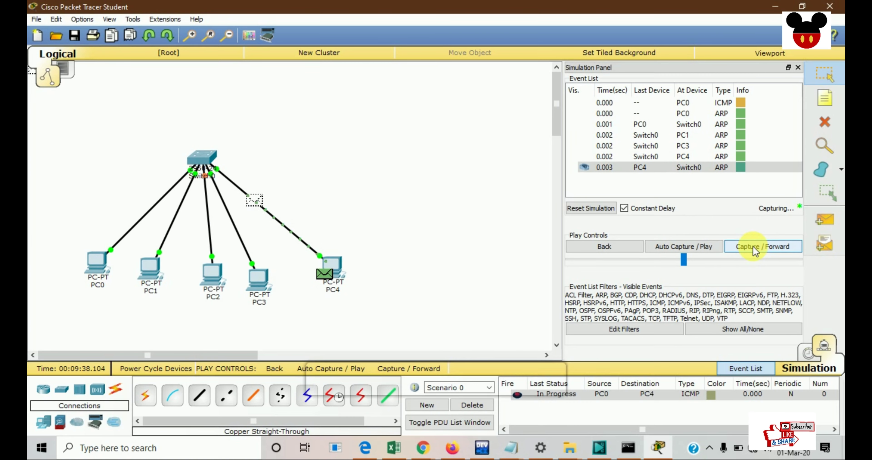
left_click(752, 247)
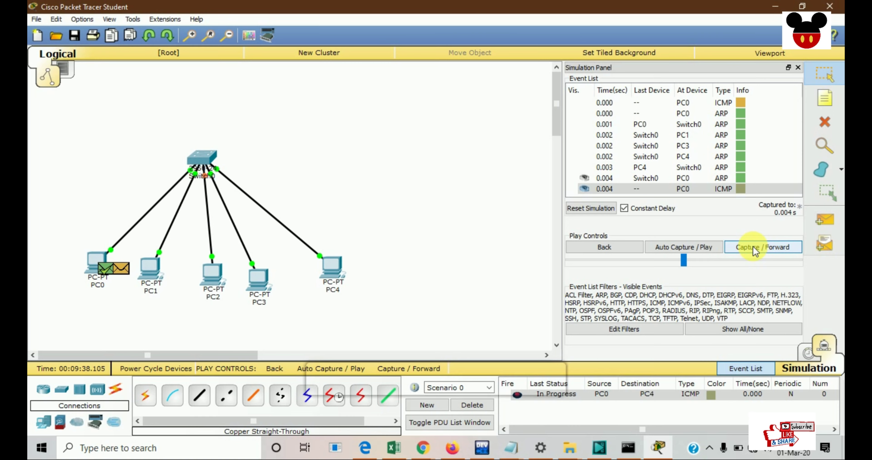
left_click(777, 251)
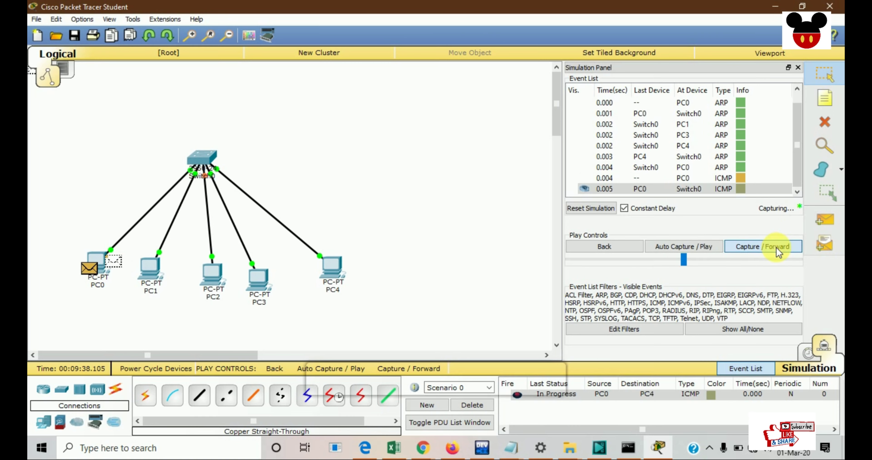
left_click(777, 251)
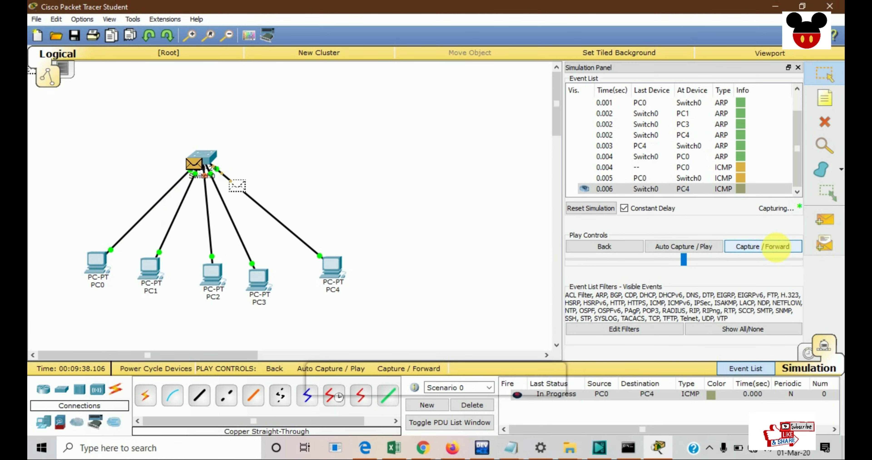